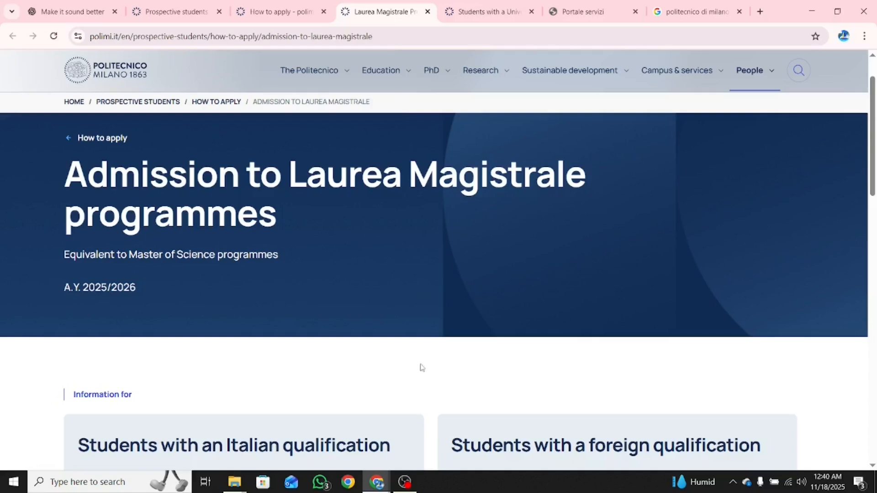
# Step: Look over the Admission to Laurea Magistrale programmes page down to the choices for Italian and foreign qualifications
pyautogui.scroll(3, 319, 264)
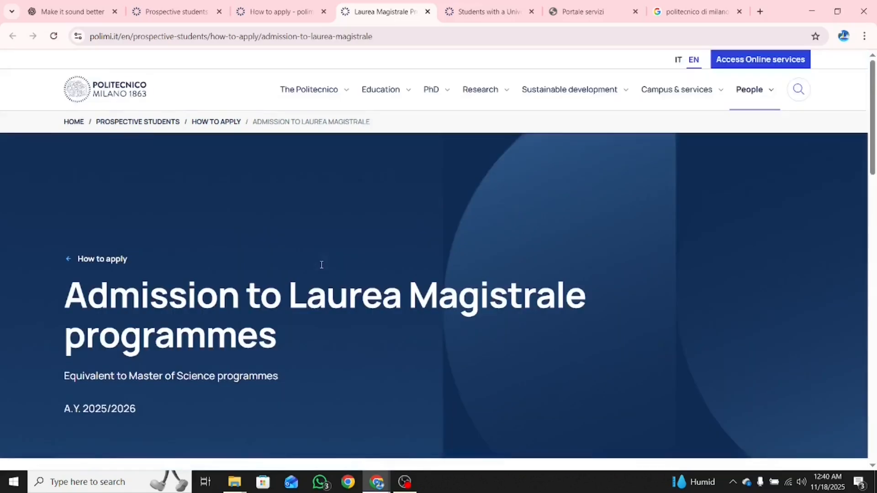
pyautogui.scroll(-5, 320, 264)
pyautogui.scroll(-1, 341, 239)
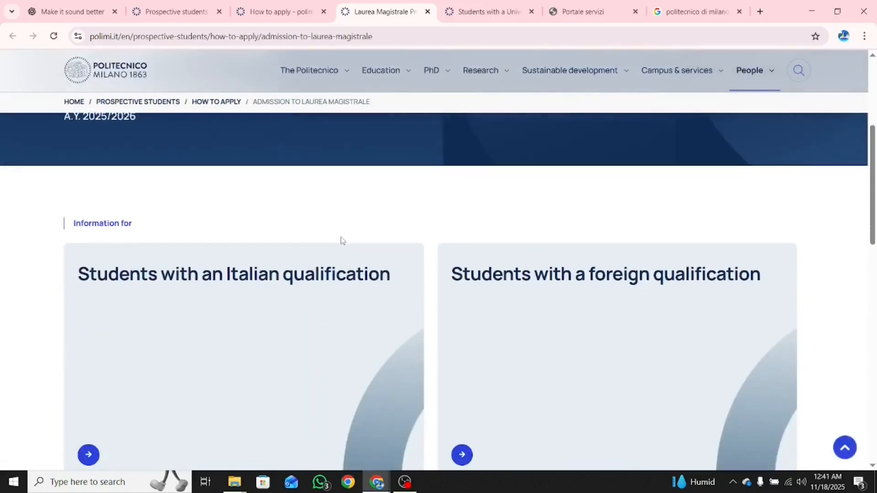
pyautogui.scroll(-1, 340, 236)
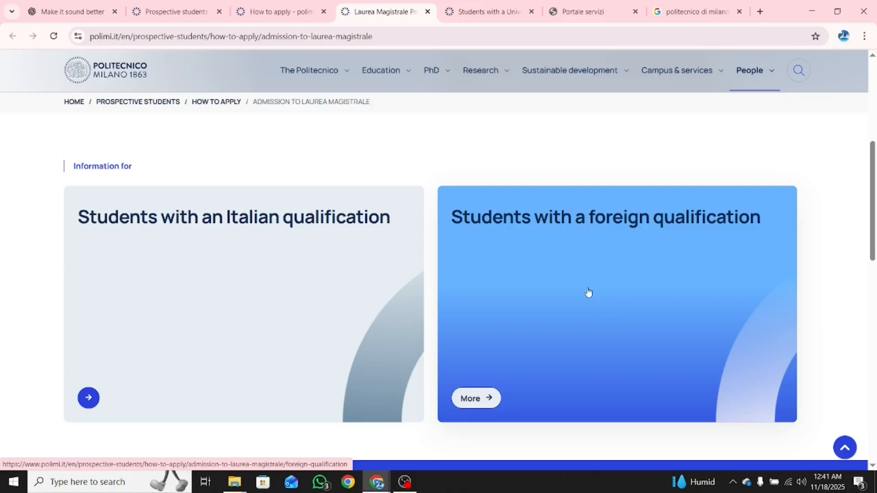
# Step: Switch to the open Students with foreign qualification page and review its introduction and information cards from Requirements to On arrival
pyautogui.click(491, 14)
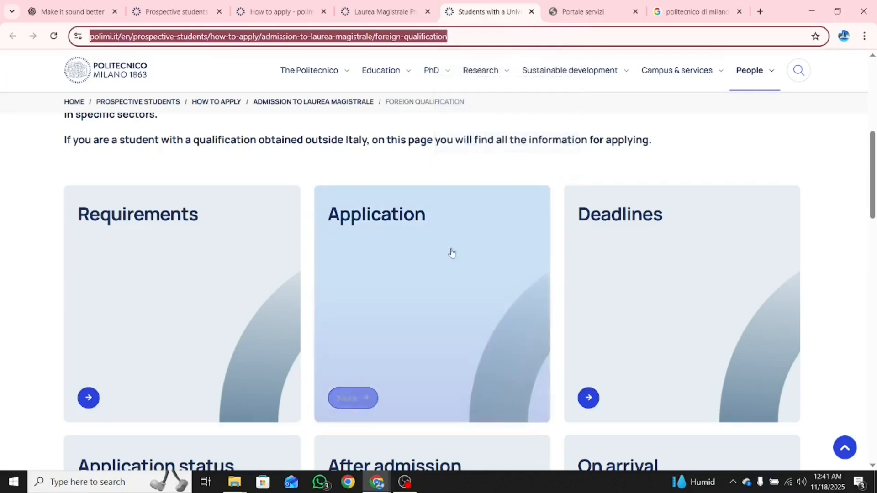
pyautogui.scroll(8, 410, 250)
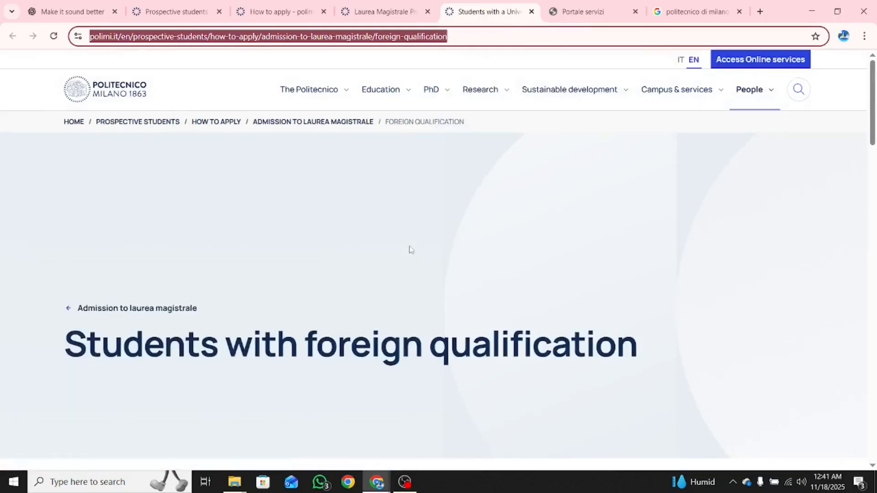
pyautogui.scroll(-4, 421, 269)
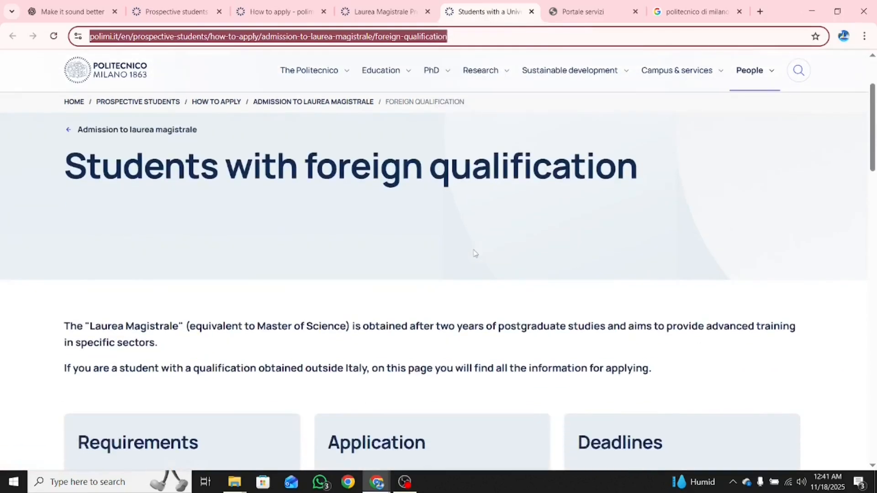
pyautogui.scroll(-1, 475, 253)
pyautogui.scroll(-3, 481, 234)
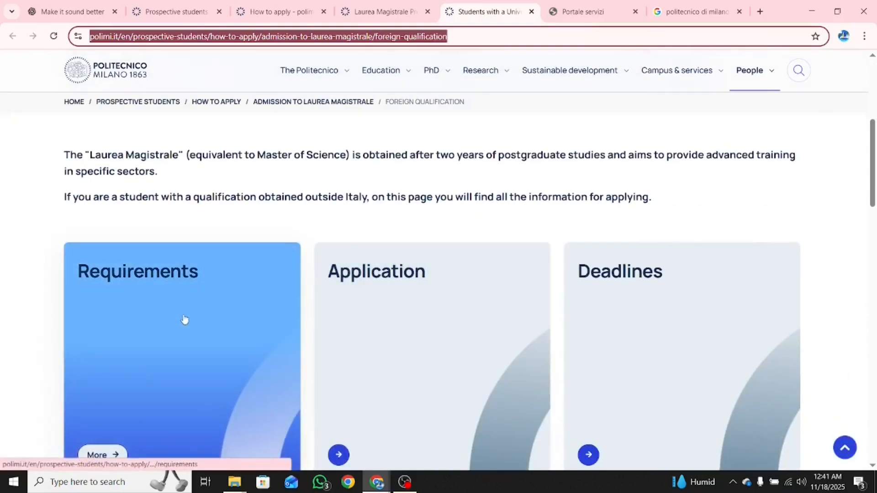
pyautogui.scroll(-1, 184, 319)
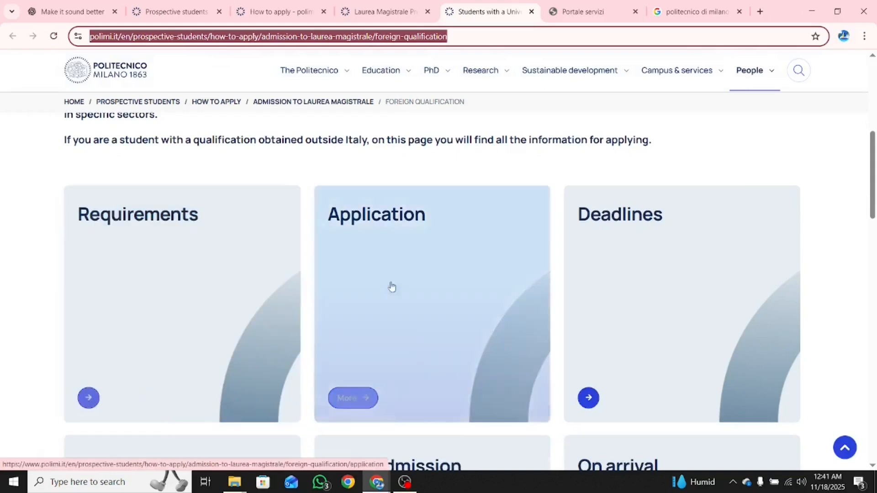
pyautogui.scroll(-3, 631, 274)
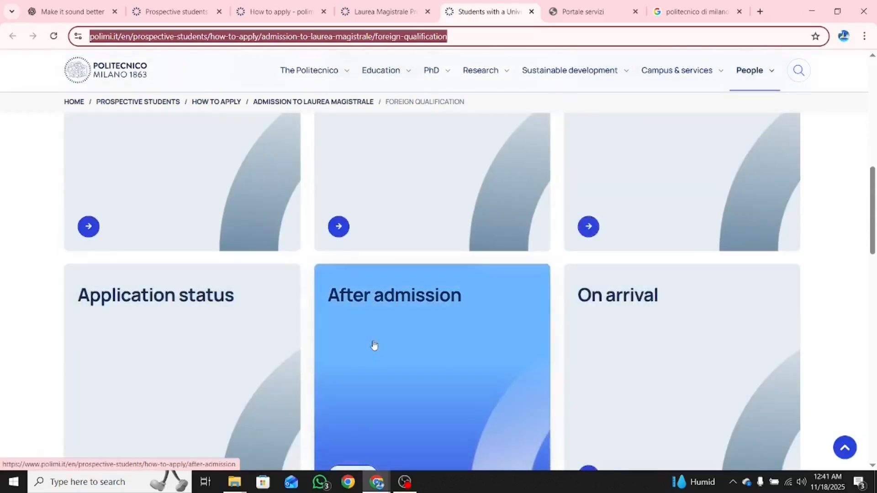
pyautogui.scroll(-3, 648, 319)
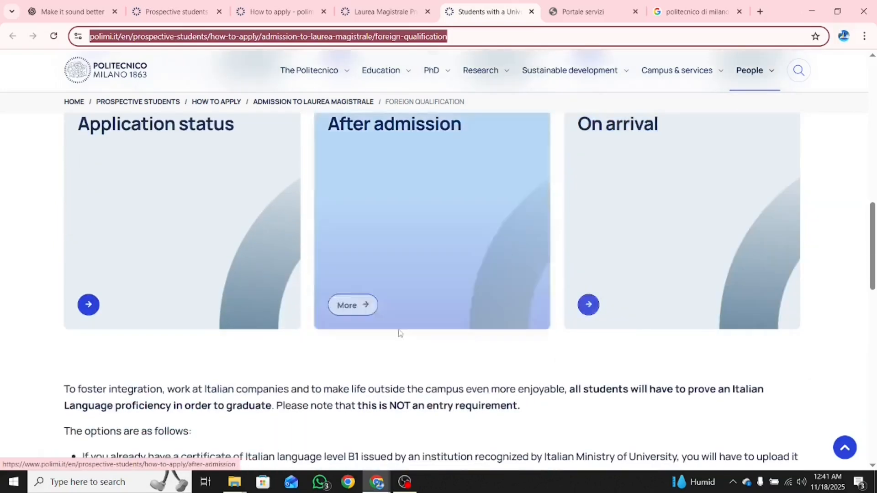
# Step: Open the Requirements page for students with a foreign qualification in a new tab and switch to it
pyautogui.scroll(8, 402, 333)
pyautogui.scroll(-1, 192, 365)
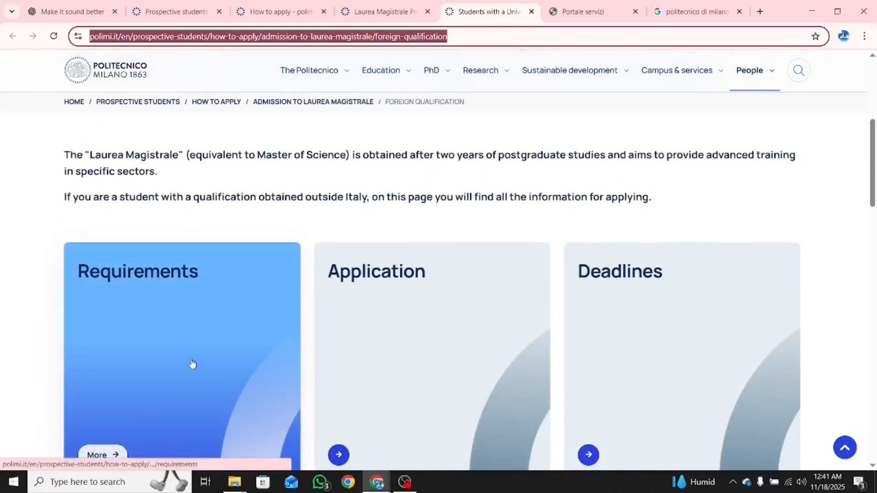
pyautogui.rightClick(149, 305)
pyautogui.click(179, 321)
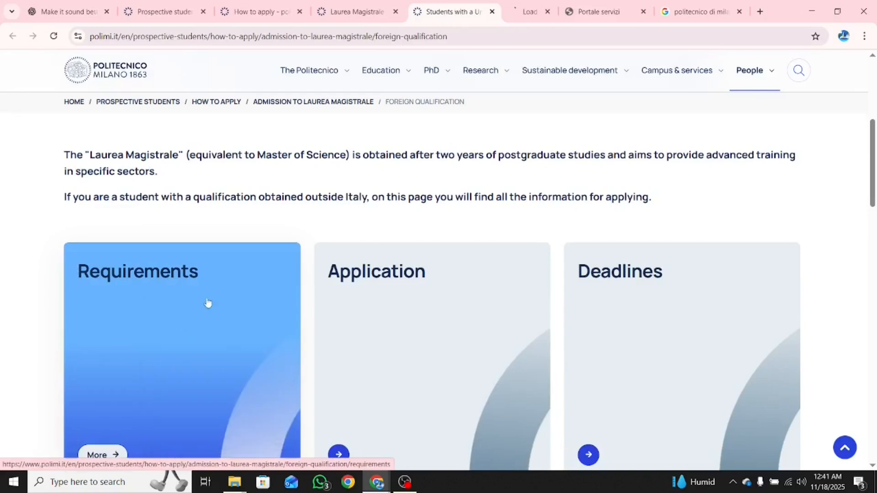
pyautogui.click(519, 12)
# Step: Read the requirements on the language proficiency certificate, the Bachelor degree and the introduction to country-specific rules
pyautogui.scroll(-5, 265, 272)
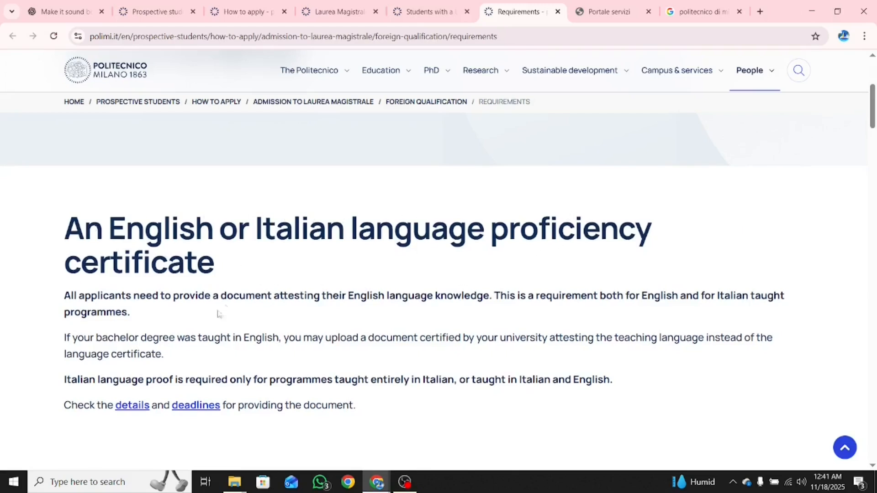
pyautogui.scroll(-3, 161, 330)
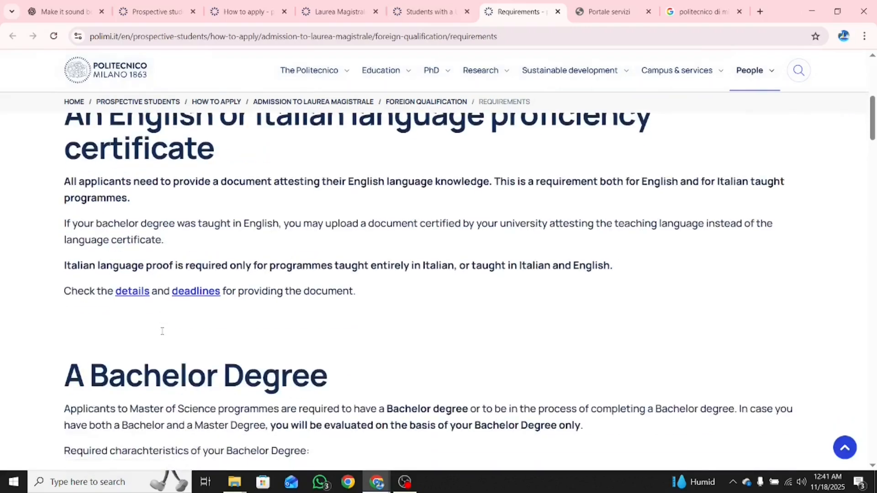
pyautogui.scroll(-5, 326, 358)
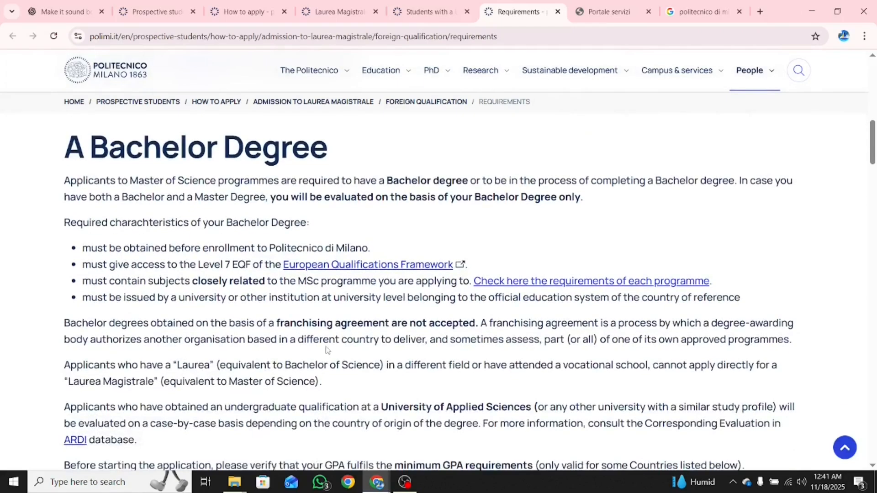
pyautogui.scroll(-6, 327, 350)
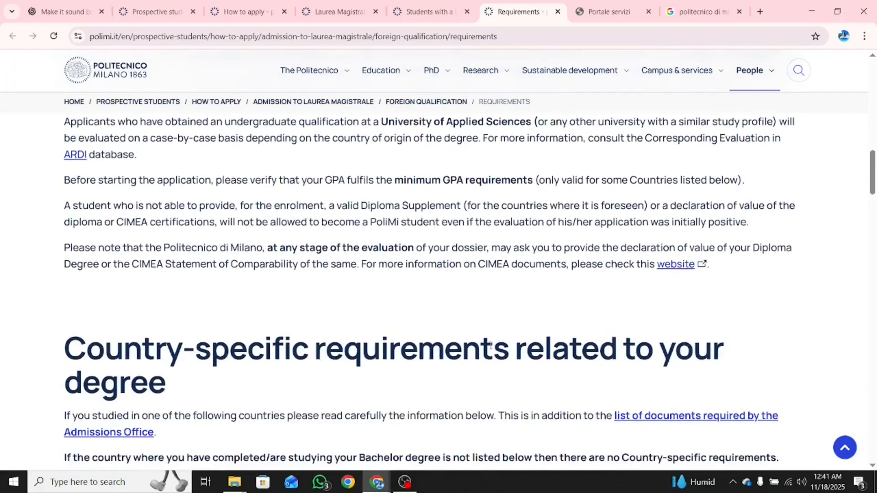
pyautogui.scroll(-4, 590, 342)
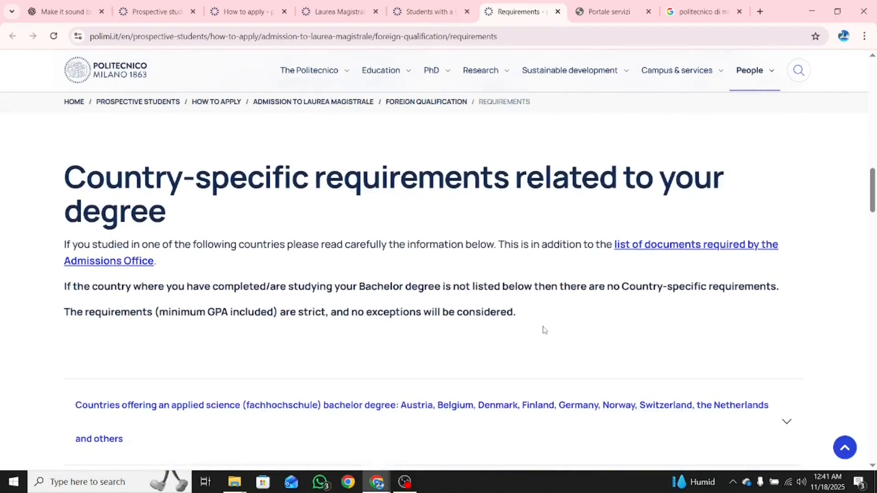
# Step: Expand the Bangladesh entry in the country-specific requirements and highlight its minimum GPA value
pyautogui.scroll(-4, 221, 377)
pyautogui.click(786, 389)
pyautogui.scroll(-4, 780, 387)
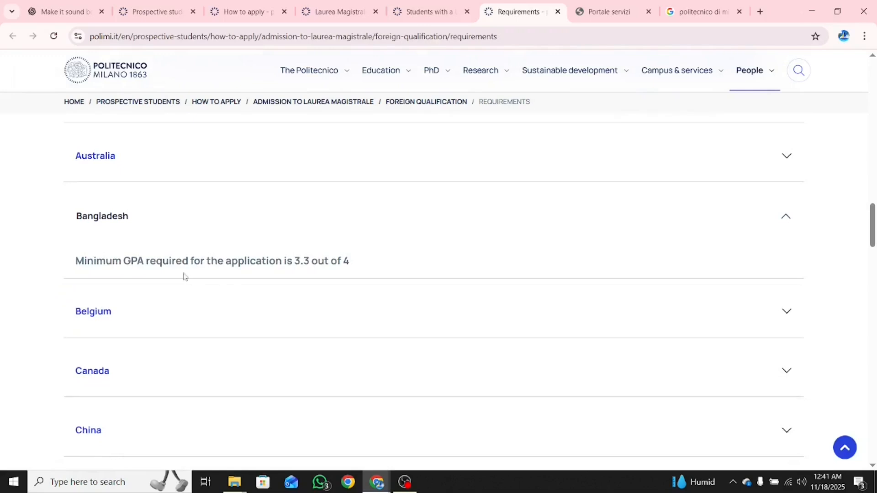
pyautogui.moveTo(295, 262); pyautogui.dragTo(352, 267)
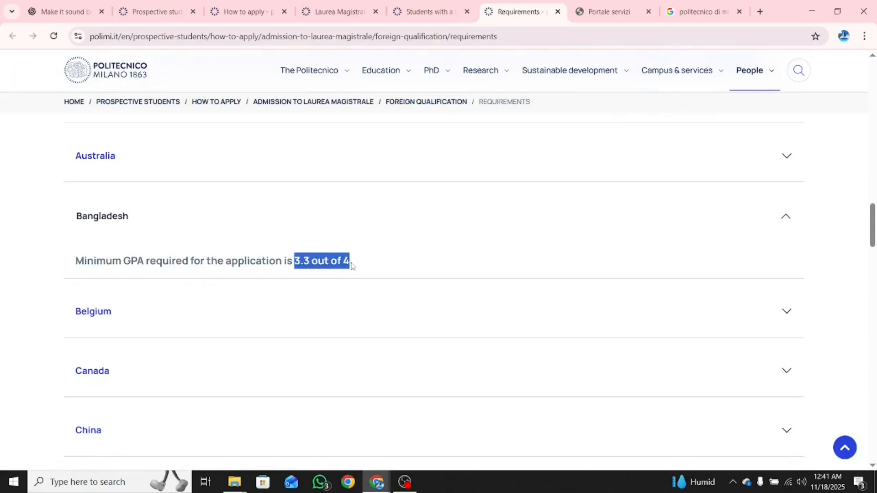
# Step: On the Requirements page, highlight the sentence requiring all applicants to provide a document attesting their English language knowledge
pyautogui.hotkey('ctrl', 'shift', 'Tab')
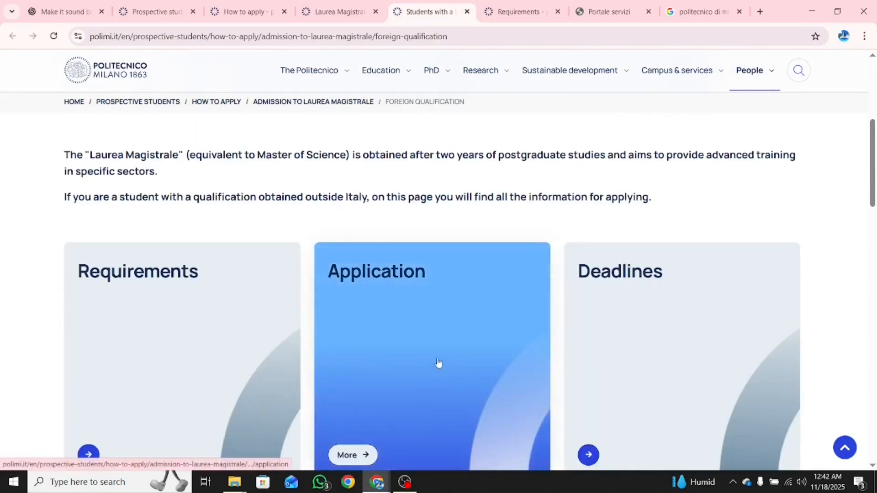
pyautogui.click(524, 9)
pyautogui.scroll(-3, 306, 361)
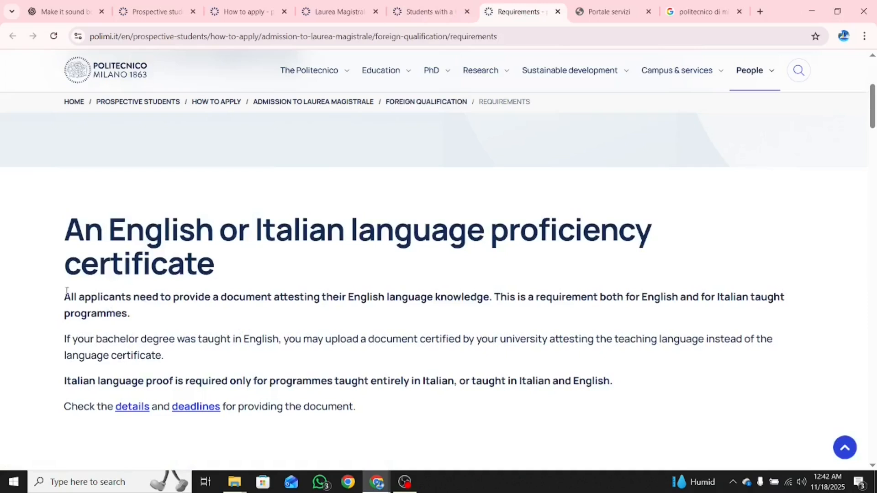
pyautogui.moveTo(64, 298); pyautogui.dragTo(490, 300)
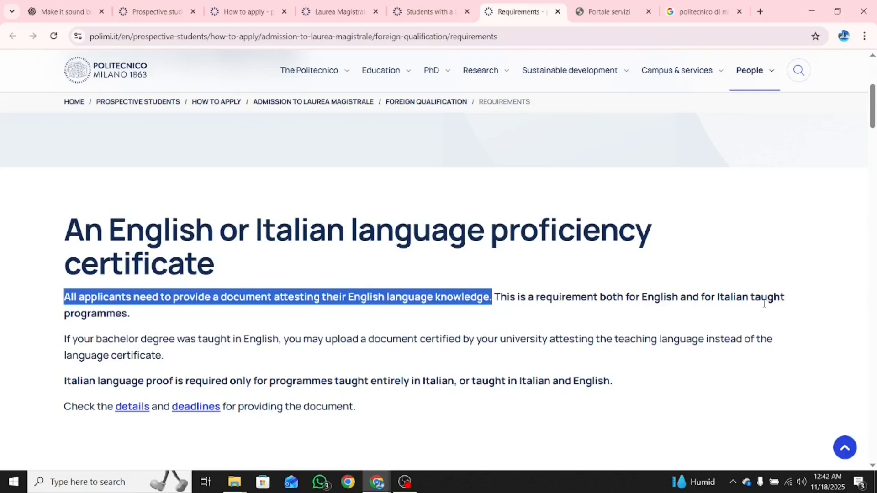
# Step: Open the list of documents required by the Admissions Office and read the pre-application instructions down to Mandatory documents
pyautogui.scroll(-5, 512, 307)
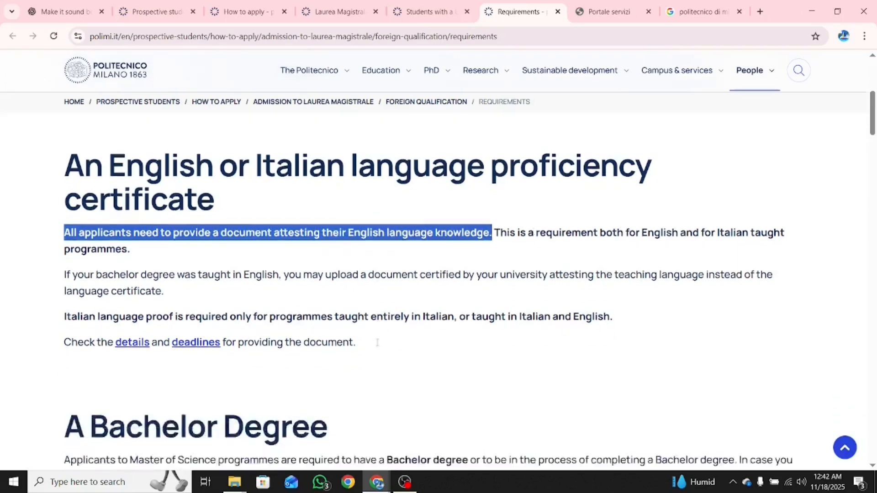
pyautogui.scroll(-1, 275, 317)
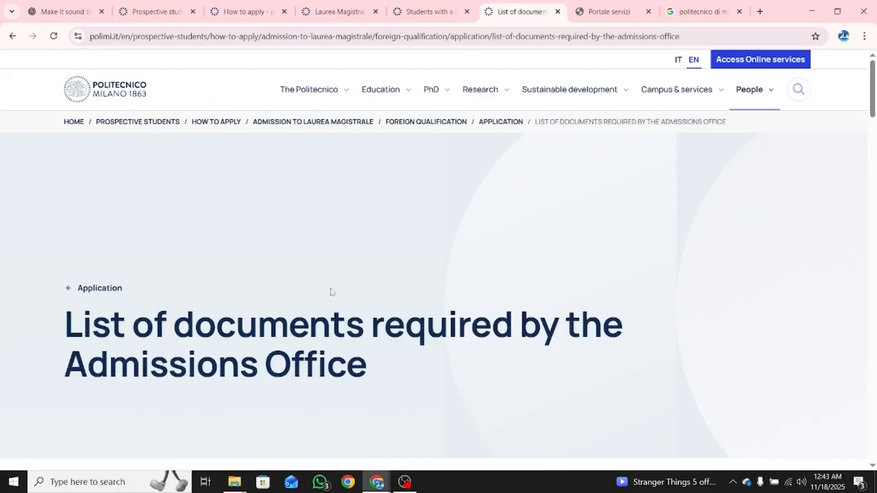
pyautogui.scroll(-5, 463, 296)
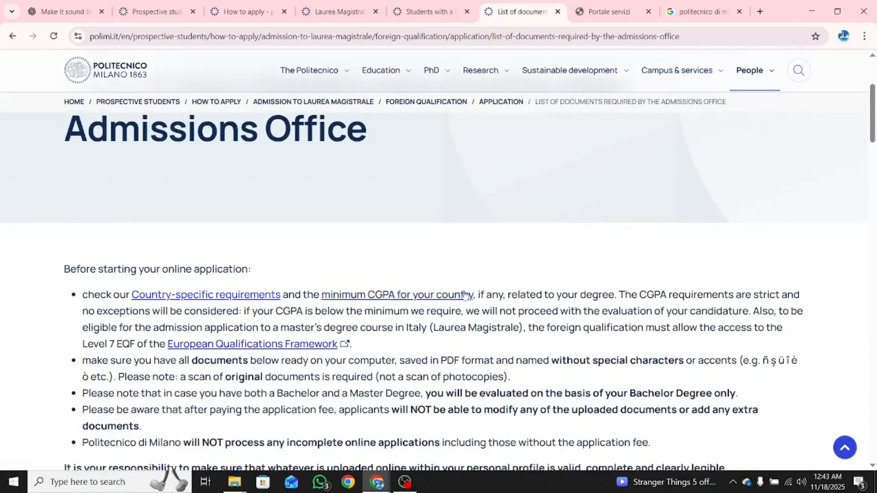
pyautogui.scroll(-3, 464, 295)
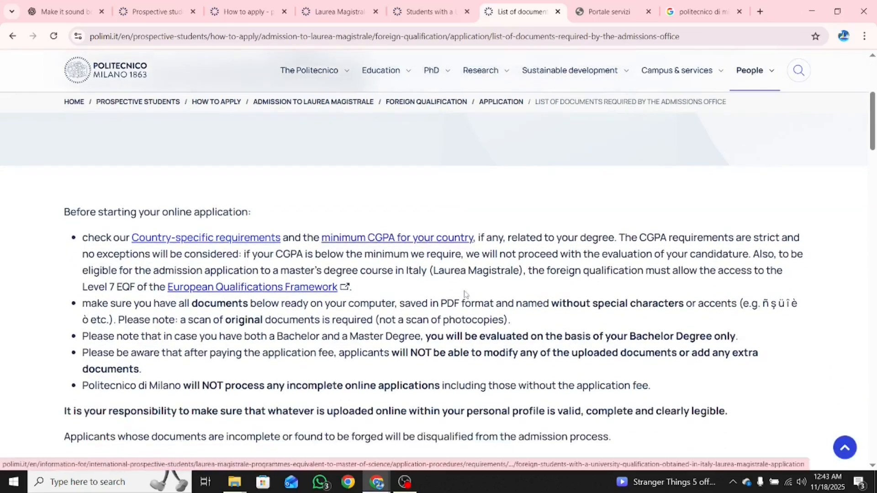
pyautogui.scroll(-1, 465, 290)
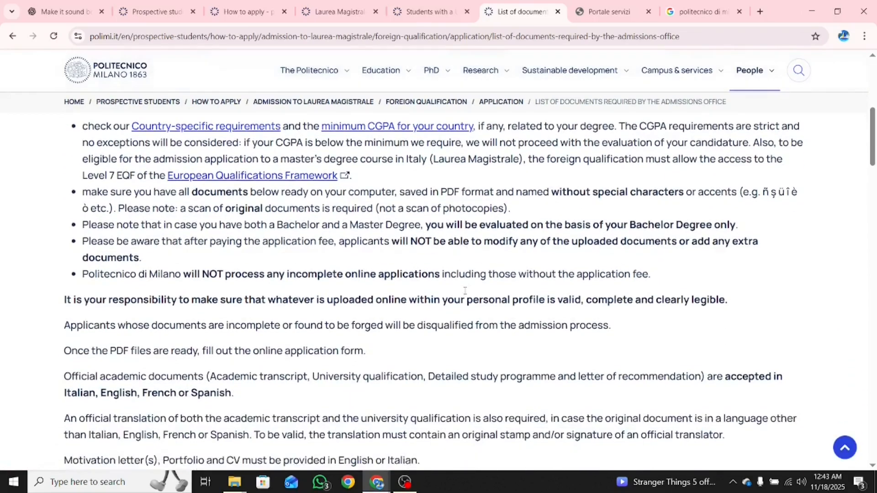
pyautogui.scroll(-1, 465, 291)
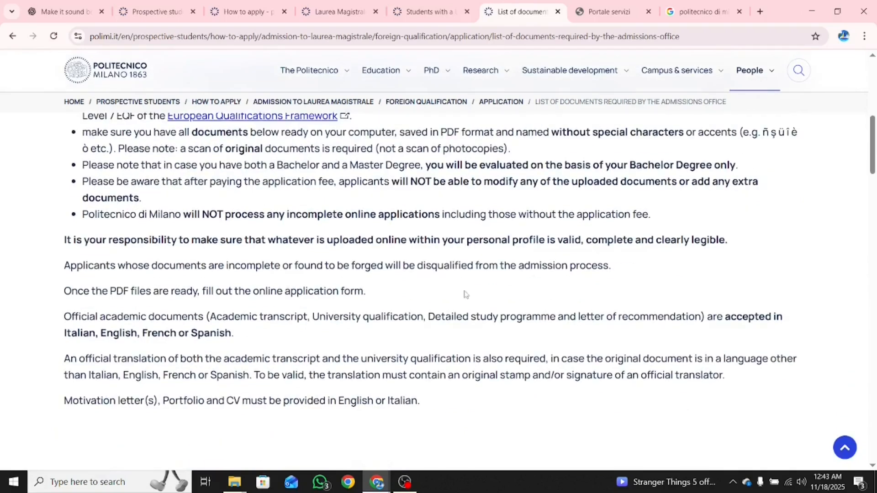
pyautogui.scroll(-3, 465, 295)
pyautogui.scroll(-3, 464, 295)
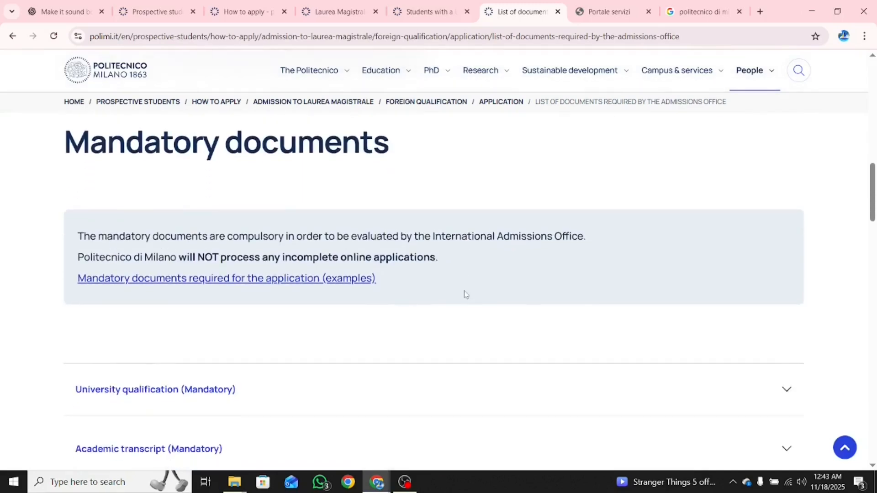
# Step: Expand University qualification (Mandatory) and highlight the Bachelor degree upload rule, followed by the clause on a qualification not yet available
pyautogui.scroll(-2, 464, 294)
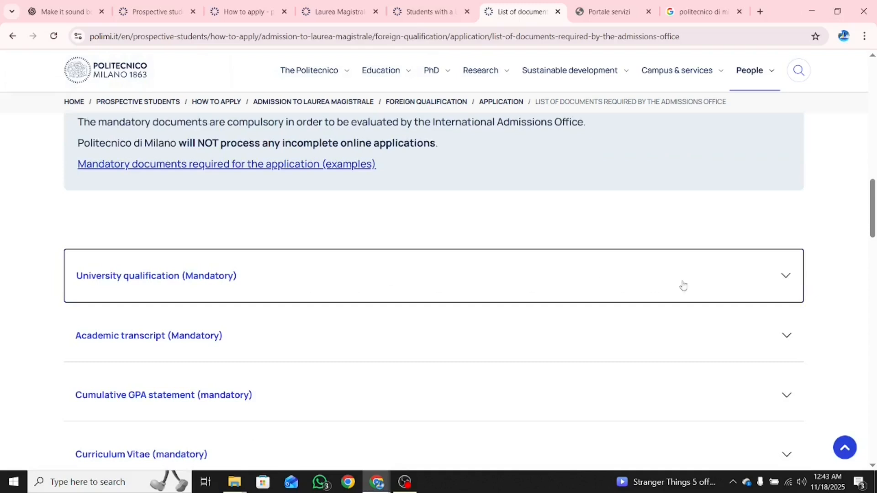
pyautogui.click(787, 279)
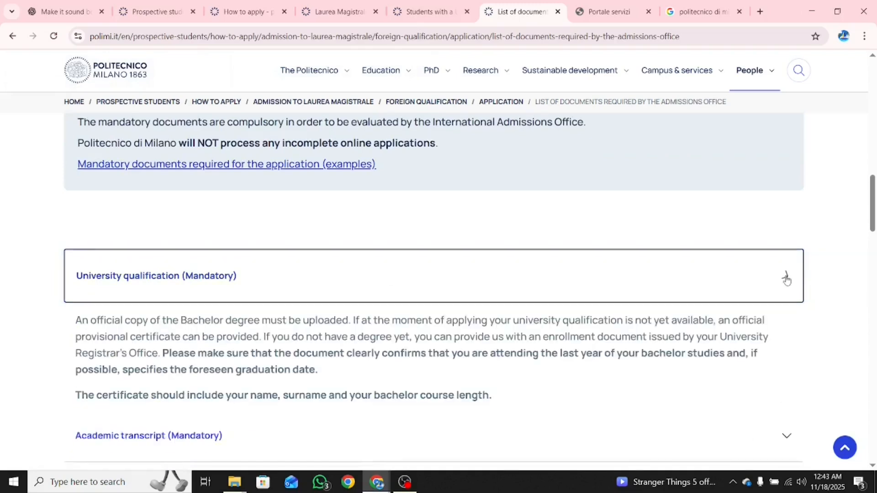
pyautogui.scroll(-4, 786, 279)
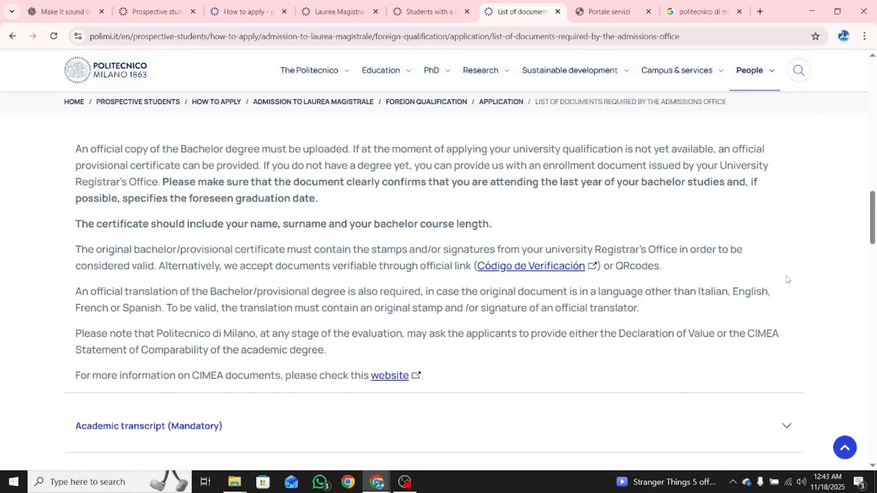
pyautogui.scroll(1, 787, 279)
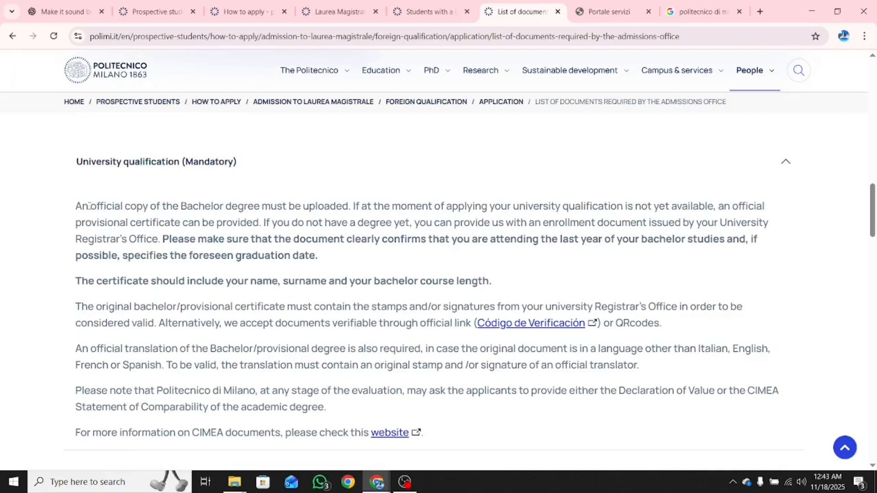
pyautogui.moveTo(76, 209); pyautogui.dragTo(348, 206)
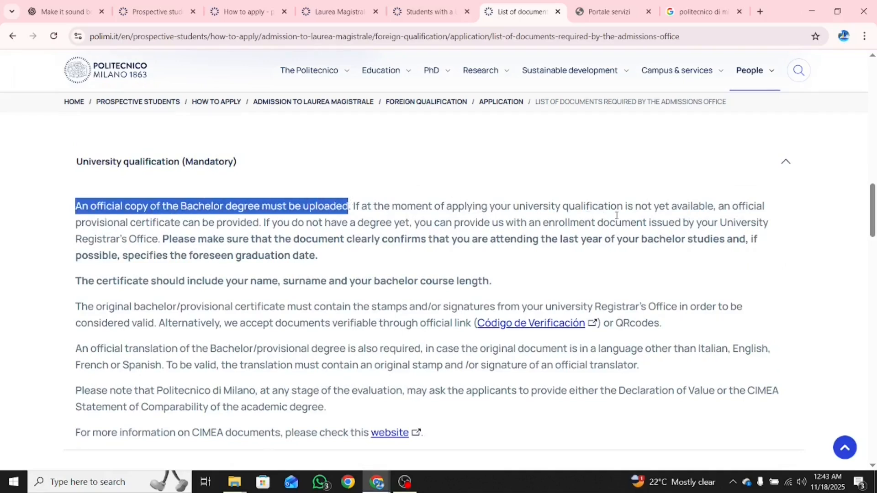
pyautogui.moveTo(352, 206); pyautogui.dragTo(720, 201)
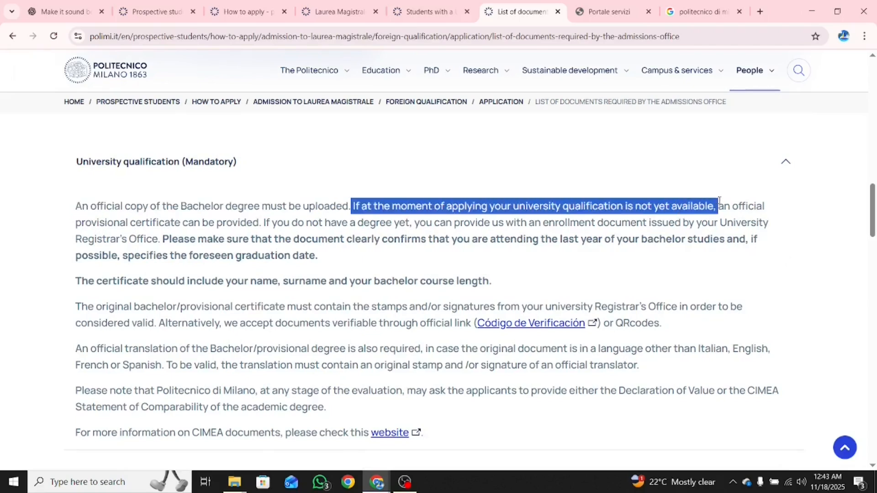
# Step: Collapse University qualification, then expand Academic transcript (Mandatory) to review its rules and collapse it again
pyautogui.click(785, 165)
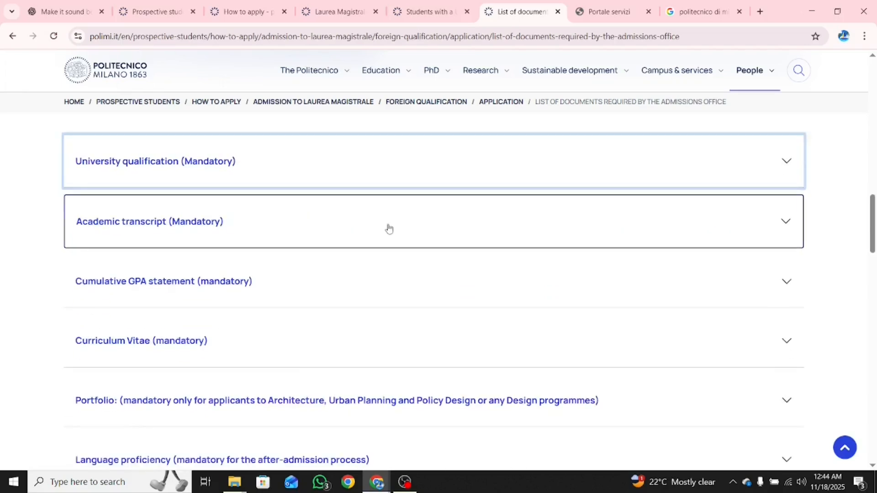
pyautogui.click(785, 222)
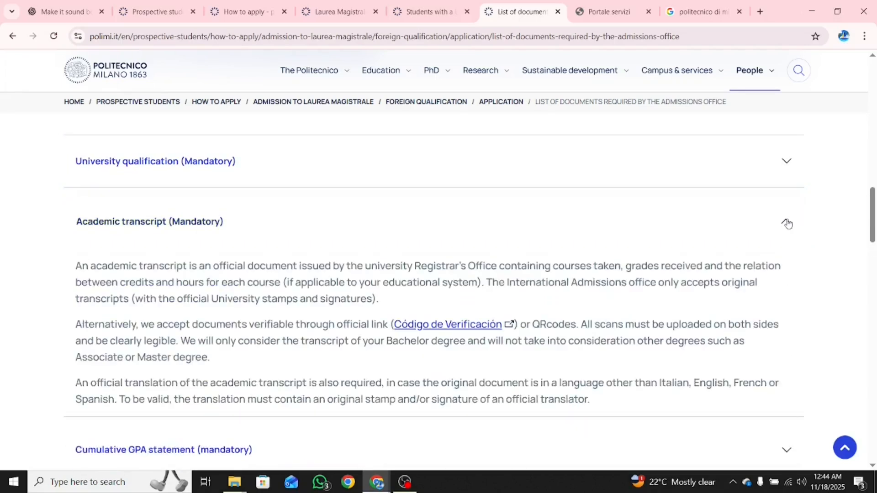
pyautogui.click(787, 222)
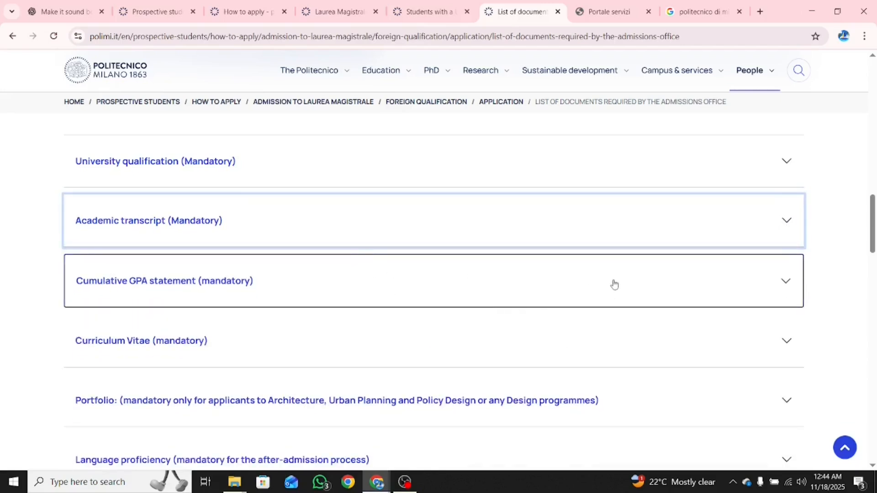
pyautogui.scroll(-1, 640, 281)
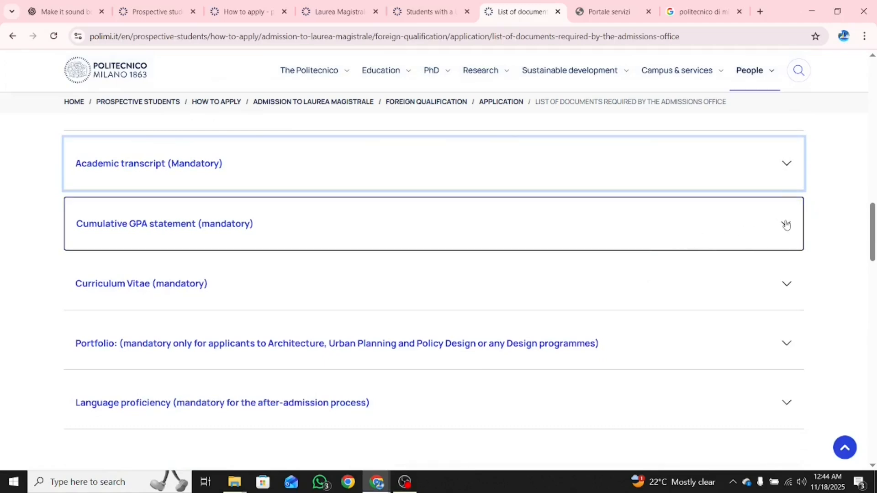
# Step: Close the required documents list and open the Deadlines page at the Architecture and Design dates for academic year 2026-2027
pyautogui.hotkey('ctrl', 'w')
pyautogui.click(669, 299)
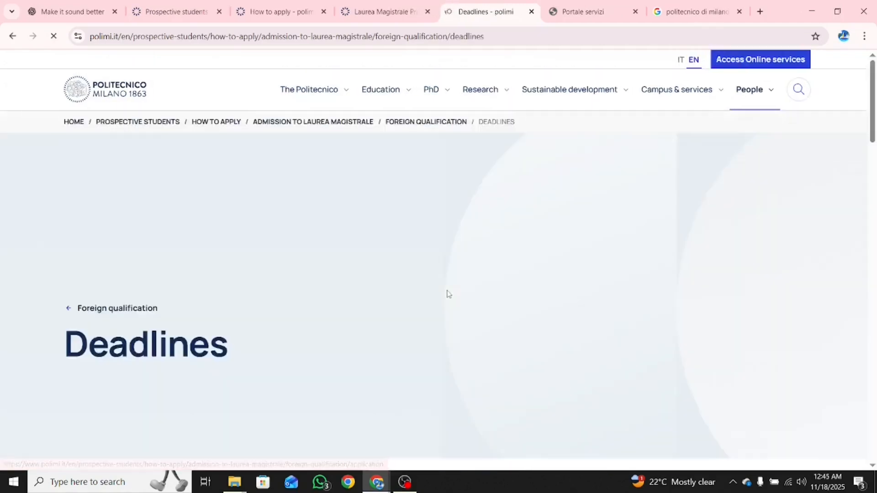
pyautogui.scroll(-3, 388, 307)
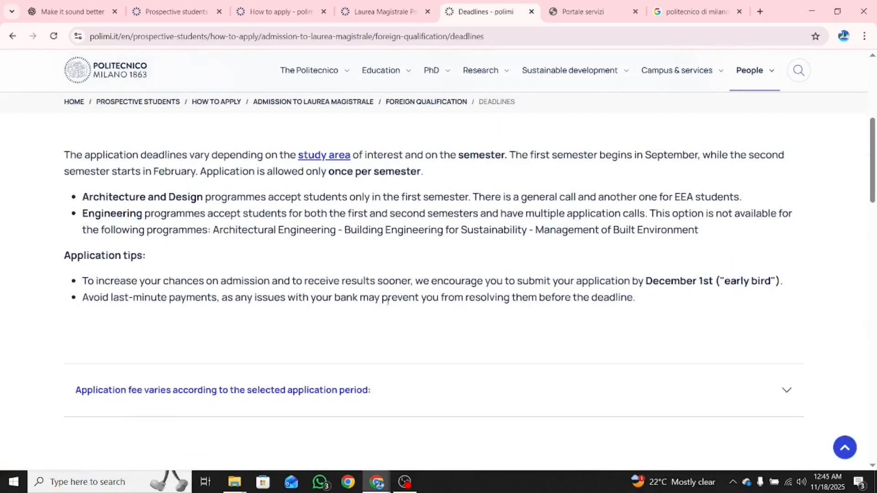
pyautogui.scroll(-4, 387, 302)
pyautogui.scroll(-4, 388, 306)
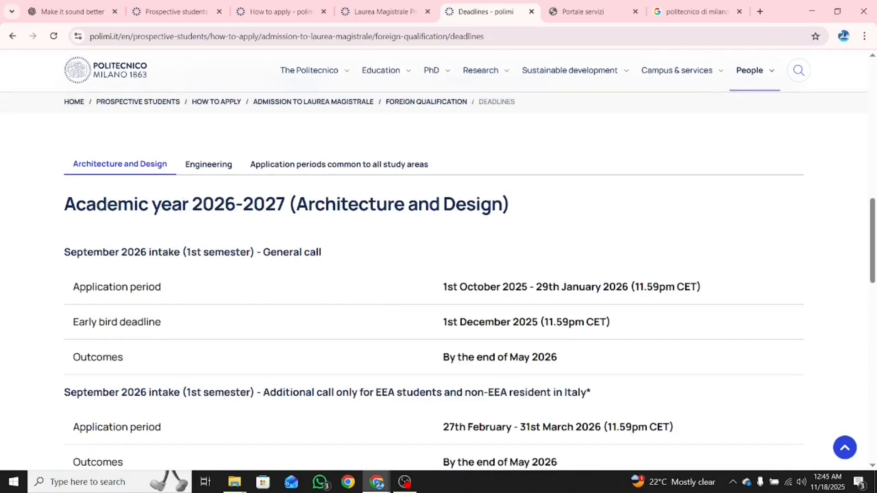
# Step: Highlight the Architecture and Design heading, the September 2026 general call, its application period and its early bird deadline
pyautogui.moveTo(65, 204); pyautogui.dragTo(517, 213)
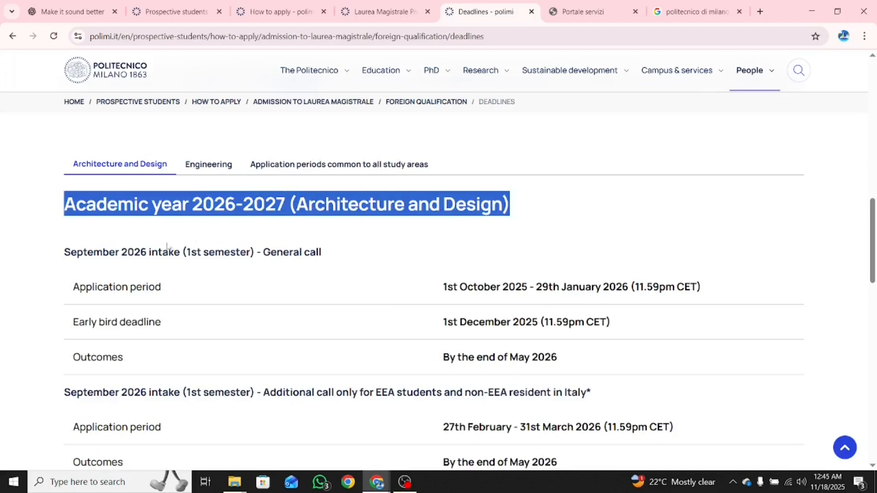
pyautogui.moveTo(66, 251); pyautogui.dragTo(335, 259)
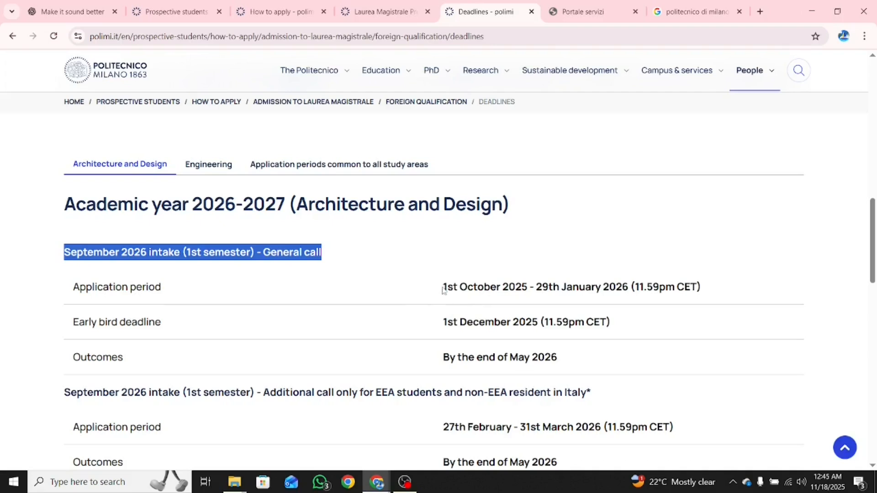
pyautogui.moveTo(444, 287); pyautogui.dragTo(716, 294)
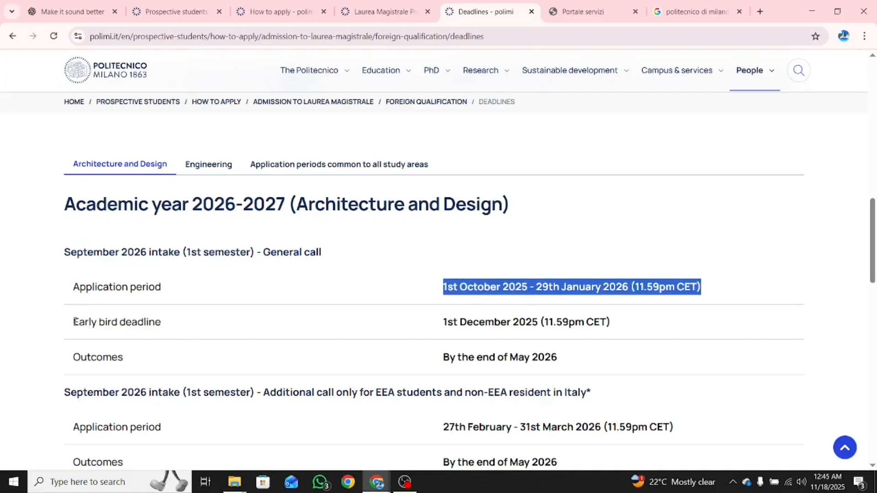
pyautogui.moveTo(74, 322); pyautogui.dragTo(176, 325)
pyautogui.moveTo(443, 322); pyautogui.dragTo(614, 329)
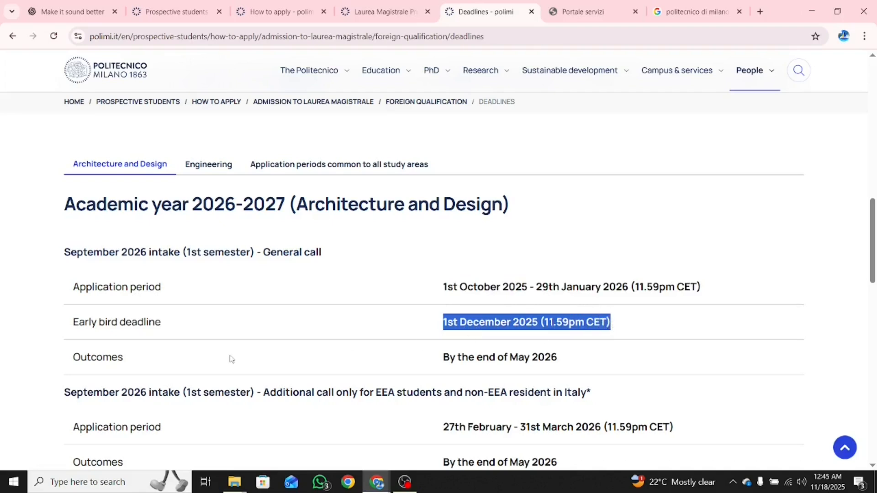
pyautogui.scroll(-1, 230, 359)
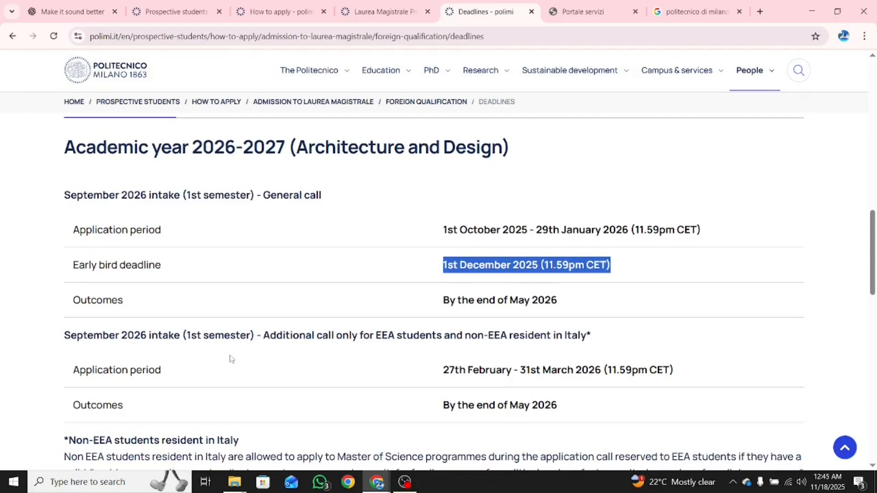
pyautogui.scroll(-1, 230, 359)
# Step: Return from Deadlines, open the Application page, and bring up its Laurea Magistrale Programme link in a separate tab
pyautogui.hotkey('alt', 'Left')
pyautogui.click(422, 239)
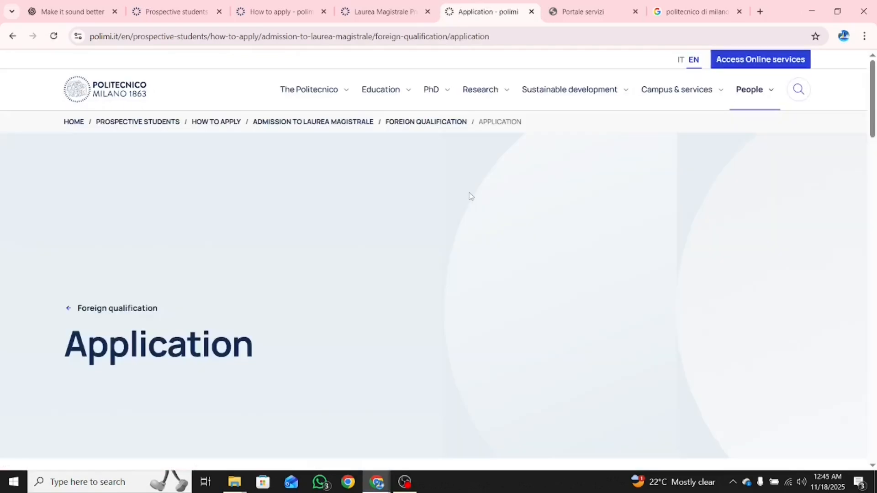
pyautogui.scroll(-5, 254, 281)
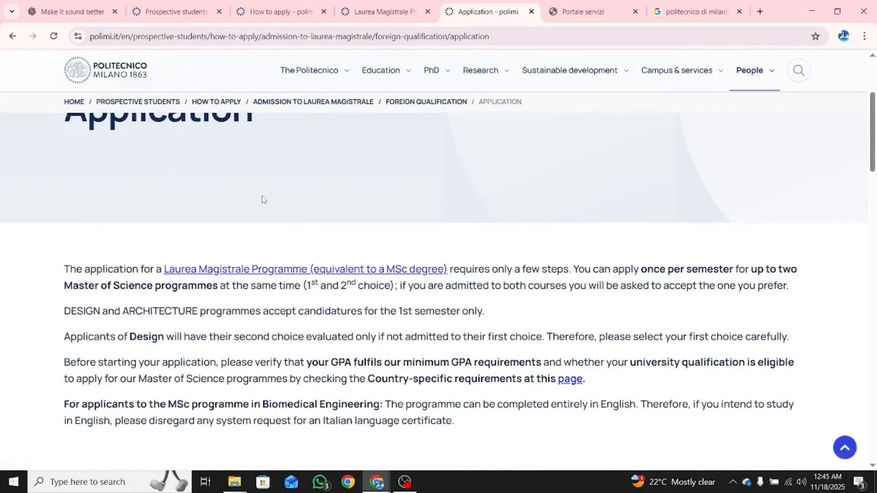
pyautogui.rightClick(242, 273)
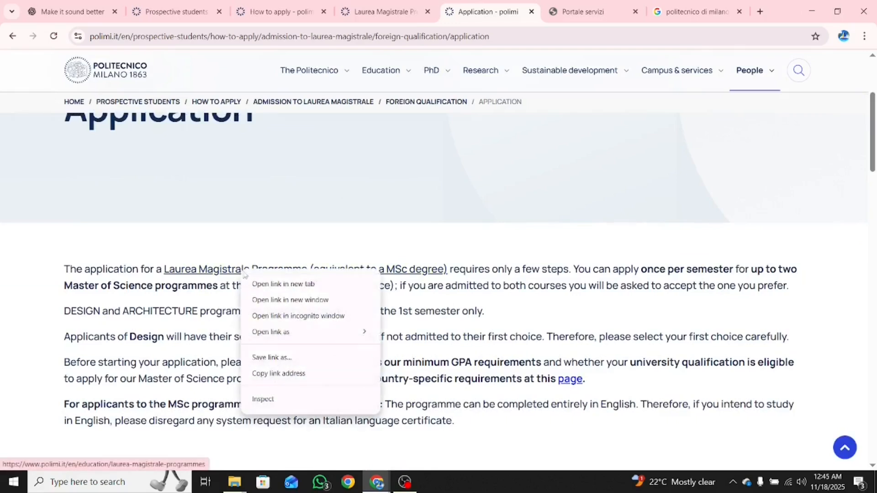
pyautogui.click(274, 284)
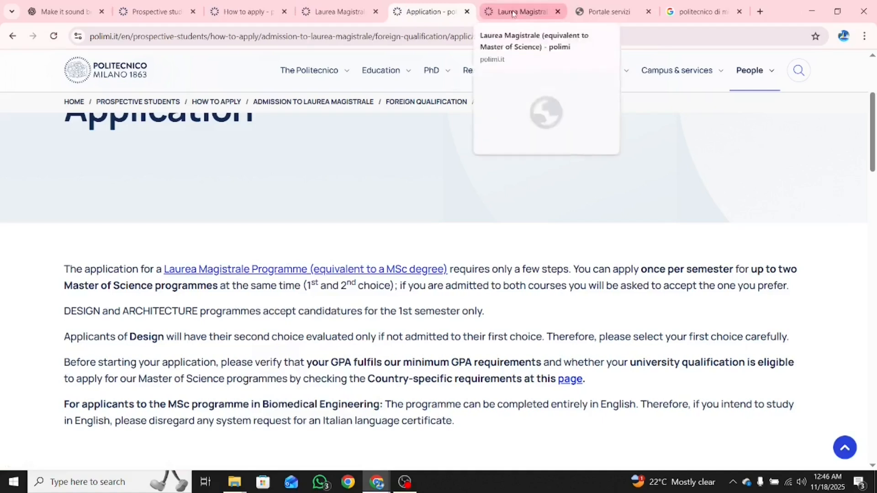
pyautogui.click(516, 12)
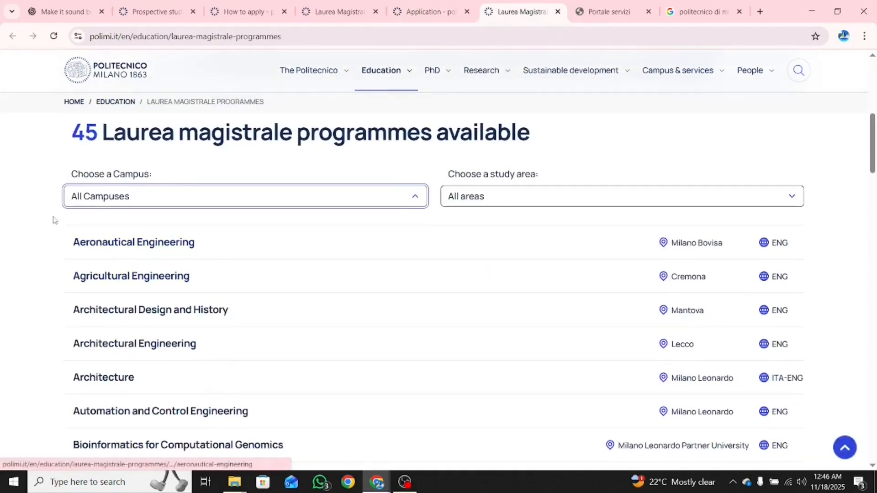
# Step: Look through the full list of Laurea Magistrale programmes with their campuses and teaching languages, ending at the filters
pyautogui.scroll(-1, 47, 257)
pyautogui.scroll(-2, 49, 259)
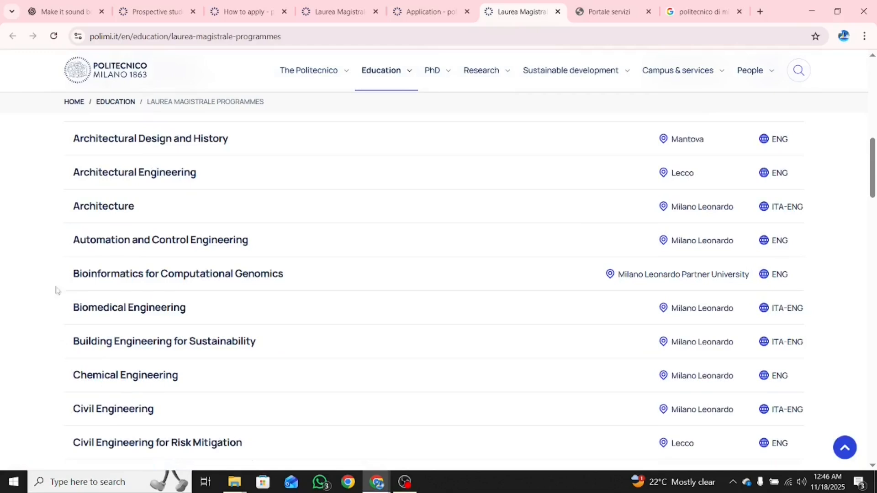
pyautogui.scroll(-1, 57, 307)
pyautogui.scroll(-2, 58, 306)
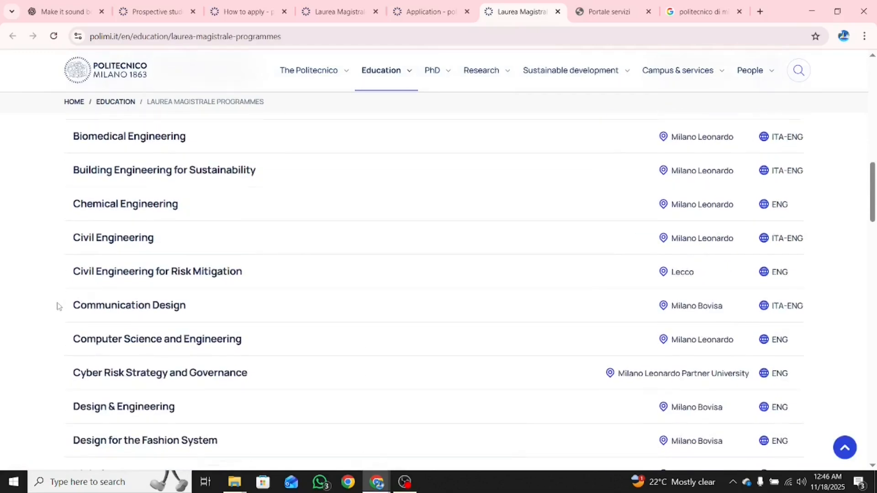
pyautogui.scroll(-8, 58, 306)
pyautogui.scroll(-9, 57, 306)
pyautogui.scroll(-5, 58, 306)
pyautogui.scroll(2, 58, 306)
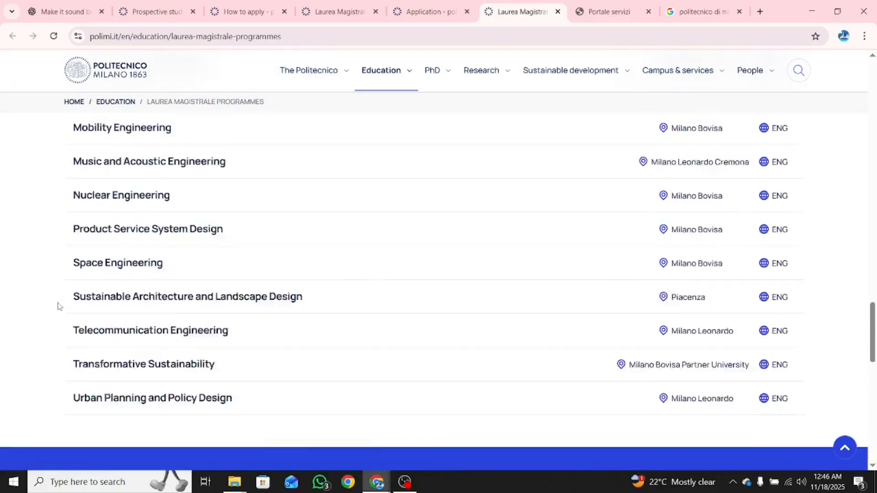
pyautogui.scroll(18, 58, 307)
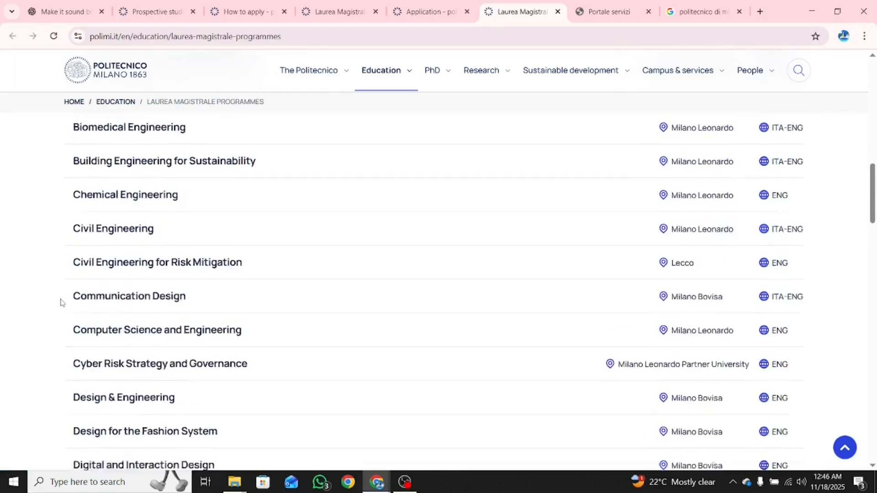
pyautogui.scroll(7, 61, 303)
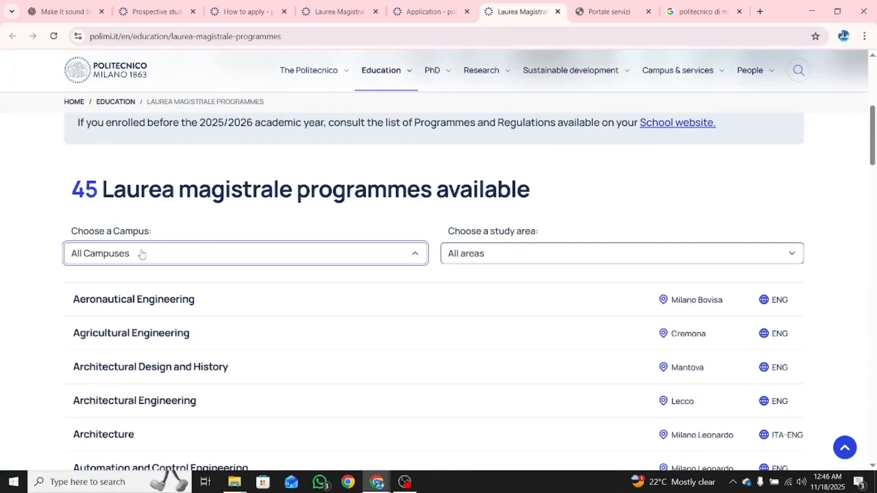
# Step: Filter the Laurea Magistrale programmes by the Engineering study area and look through the filtered list
pyautogui.click(510, 258)
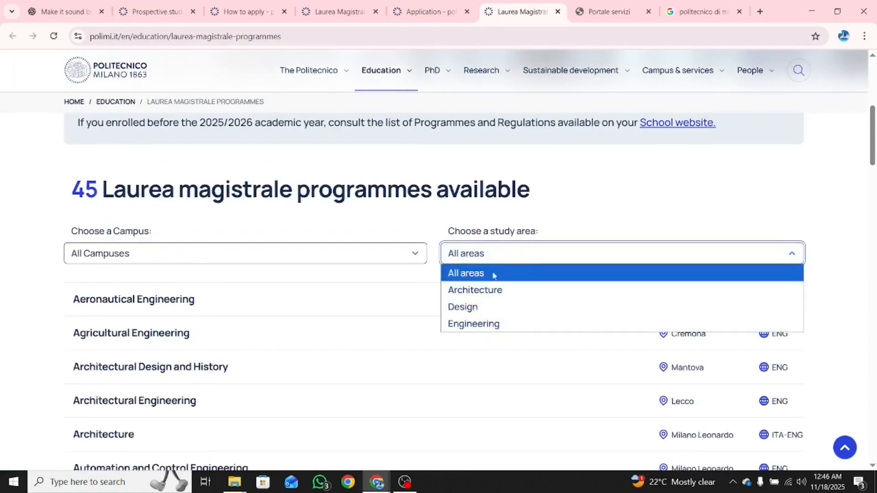
pyautogui.click(485, 324)
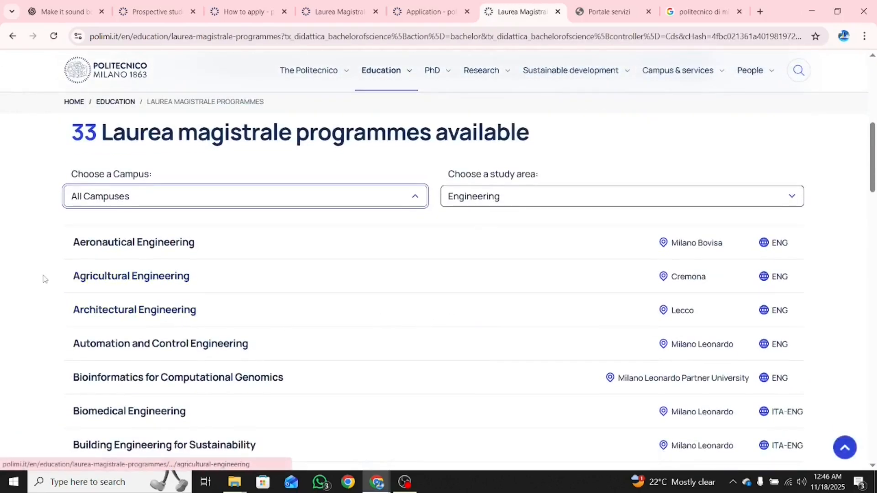
pyautogui.scroll(-3, 45, 279)
pyautogui.scroll(-9, 44, 279)
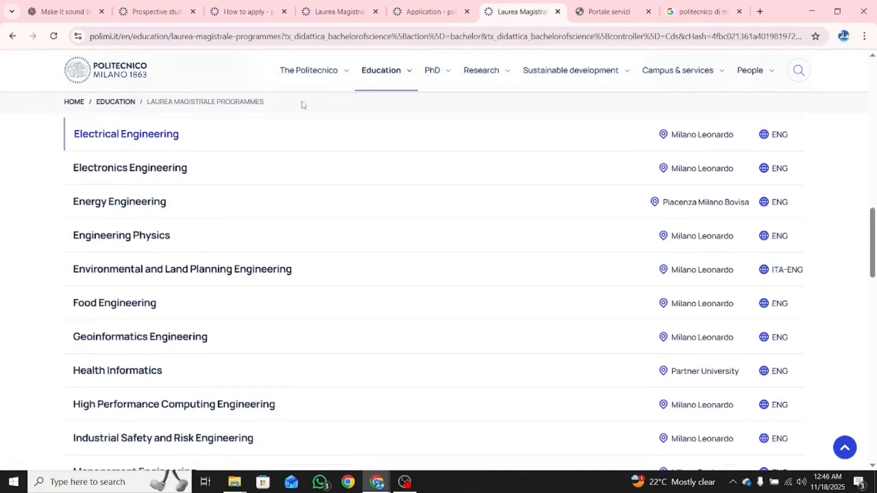
# Step: Switch back to the Application page and expand A. Register online to show its registration instructions
pyautogui.click(402, 12)
pyautogui.scroll(-3, 75, 250)
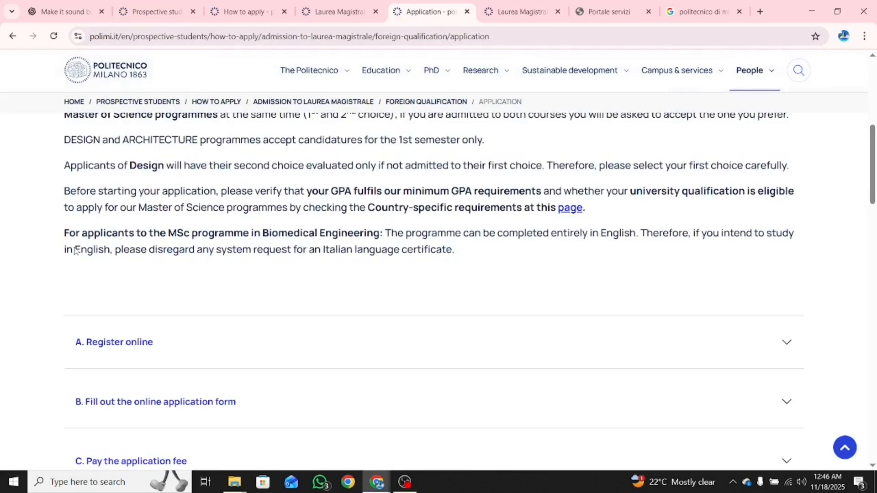
pyautogui.scroll(-1, 75, 249)
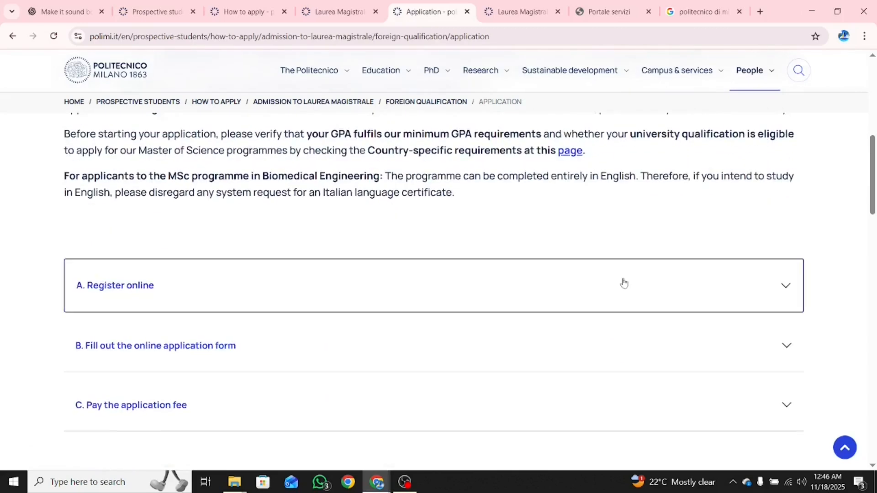
pyautogui.click(785, 285)
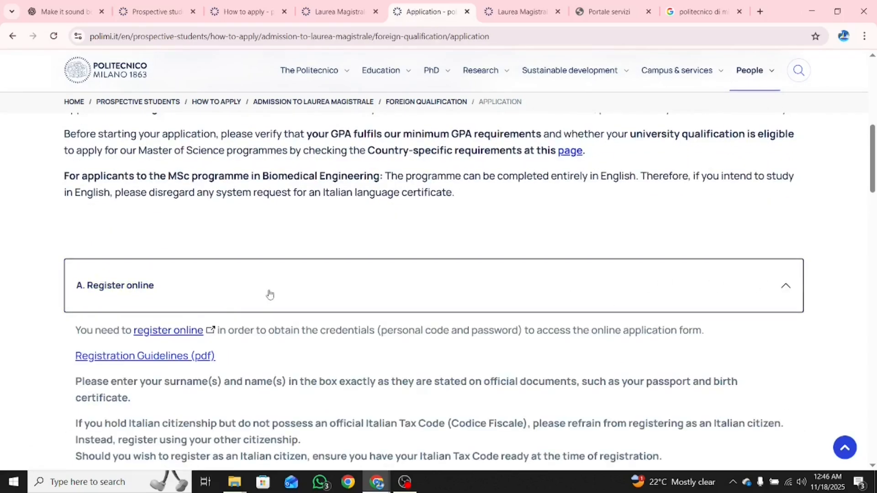
pyautogui.scroll(-1, 270, 294)
# Step: Open the register online link in a new tab and switch to it
pyautogui.rightClick(158, 275)
pyautogui.click(191, 288)
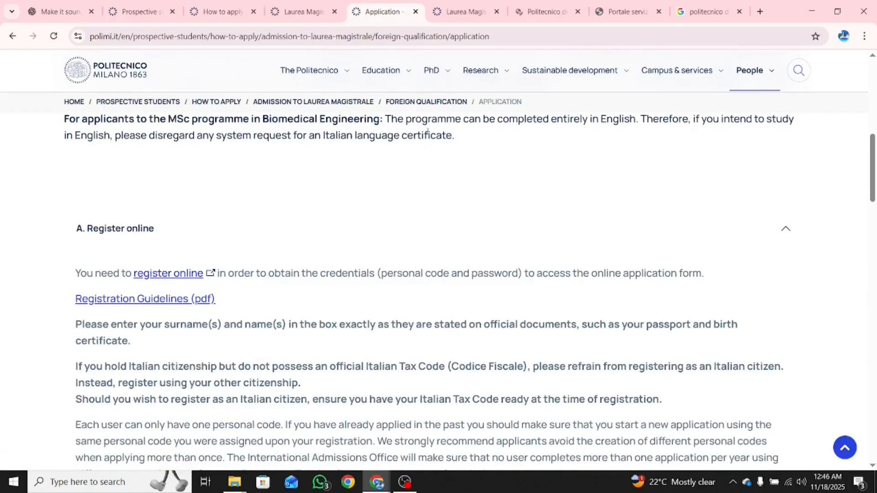
pyautogui.click(546, 11)
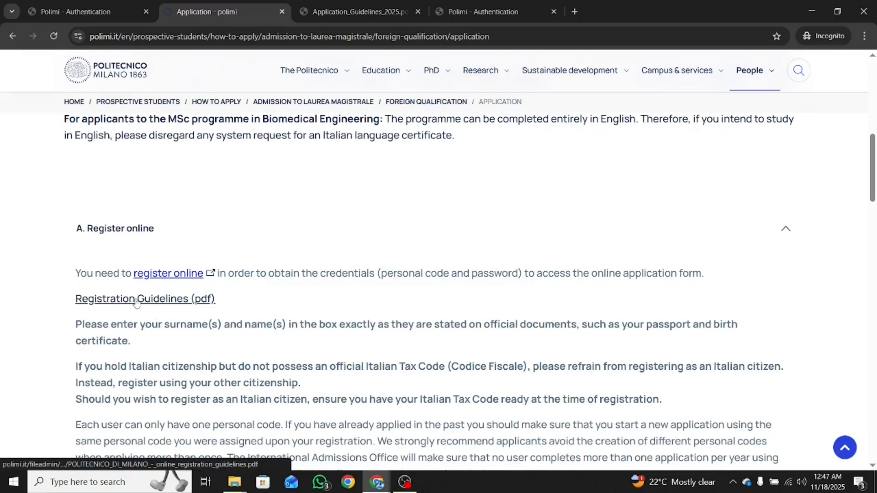
# Step: Open the Registration Guidelines PDF in a new tab and read the online registration steps through to the completion page
pyautogui.rightClick(135, 302)
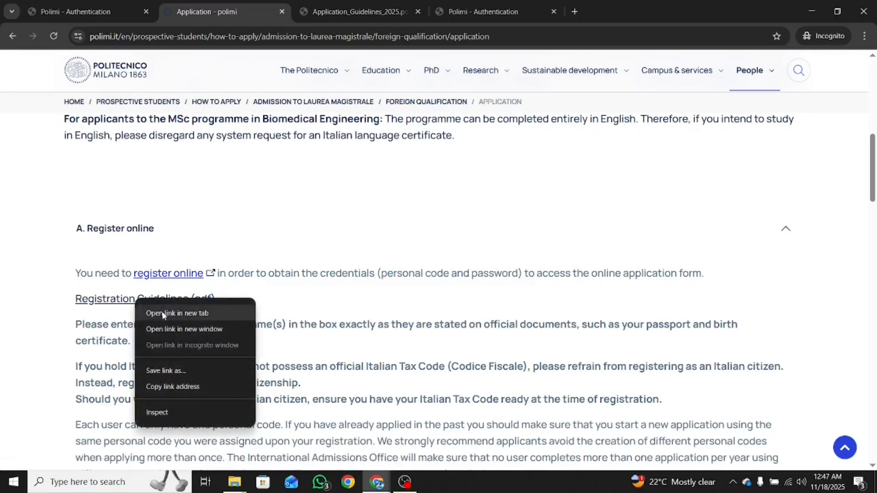
pyautogui.click(162, 313)
pyautogui.click(605, 12)
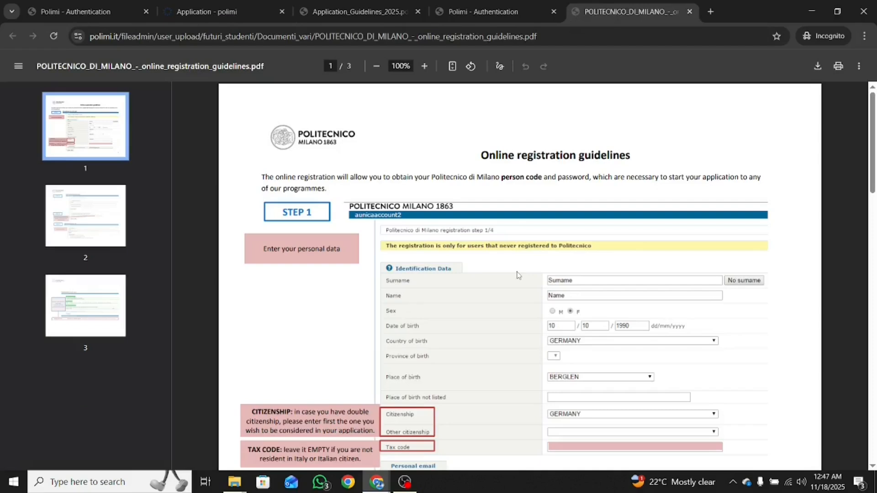
pyautogui.scroll(-5, 519, 278)
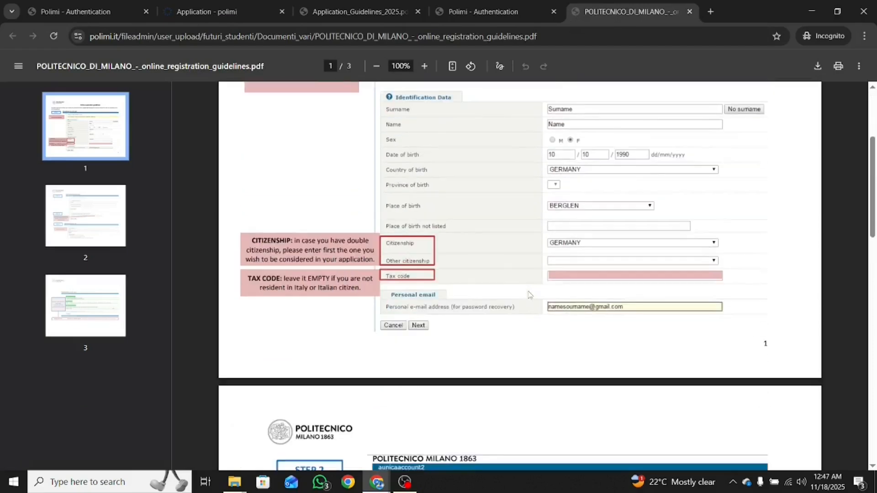
pyautogui.scroll(-8, 529, 296)
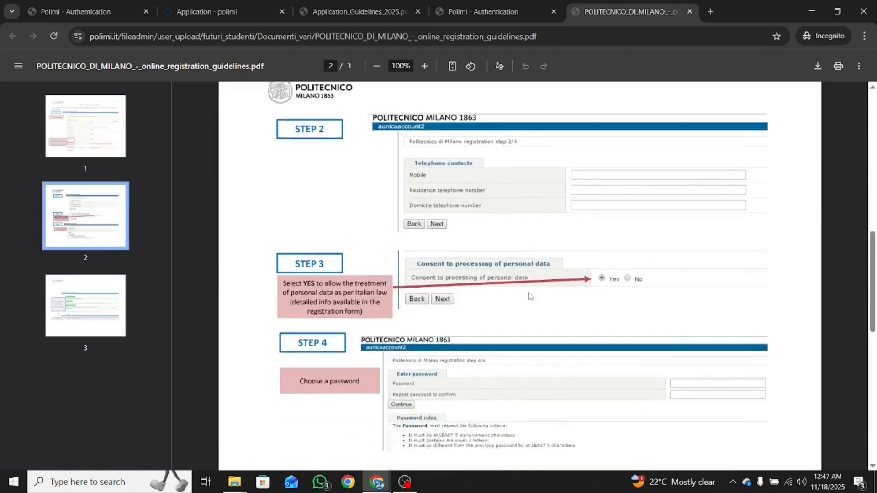
pyautogui.scroll(-6, 528, 295)
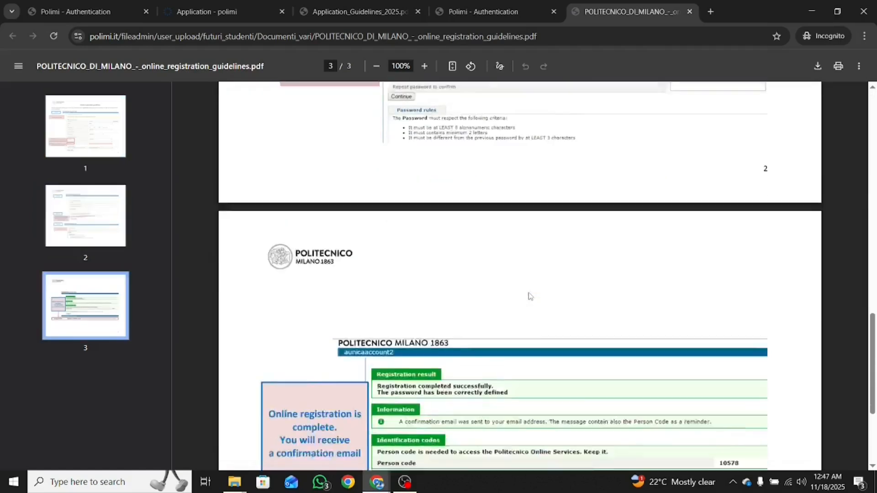
# Step: Read the completion page of the registration guidelines PDF and compare it with the Application page and the Laurea Magistrale login page
pyautogui.scroll(-2, 528, 295)
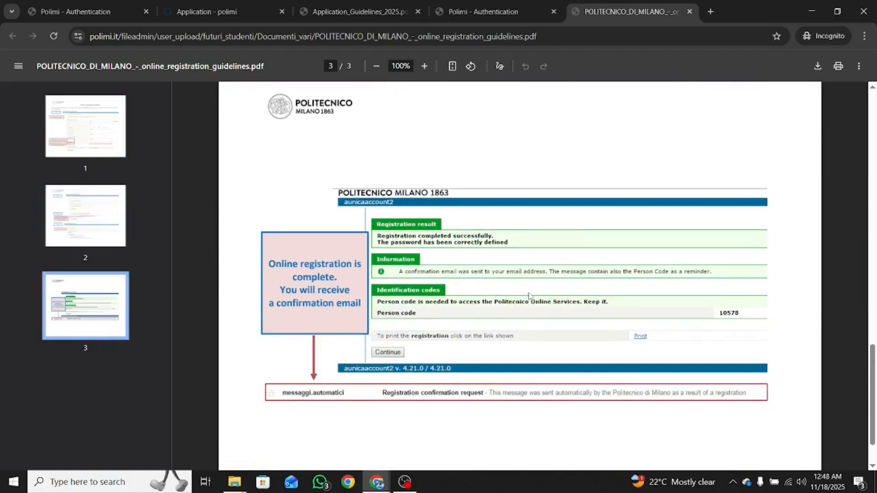
pyautogui.scroll(-1, 529, 296)
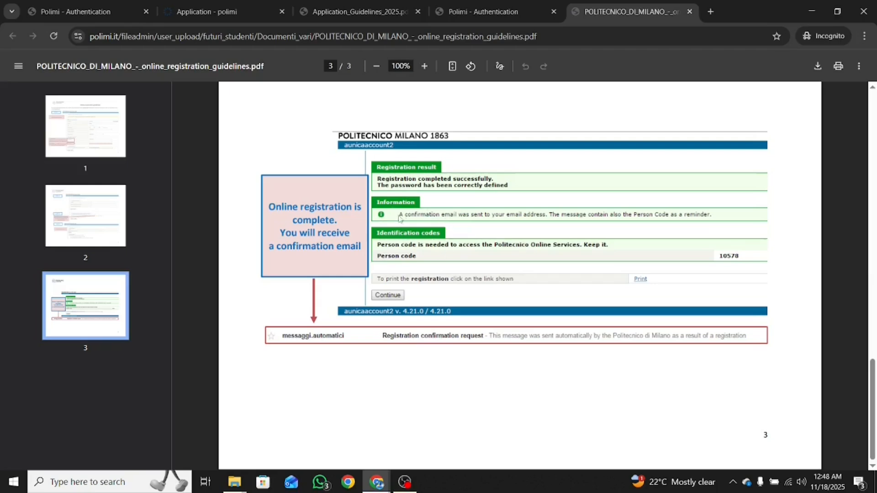
pyautogui.click(238, 12)
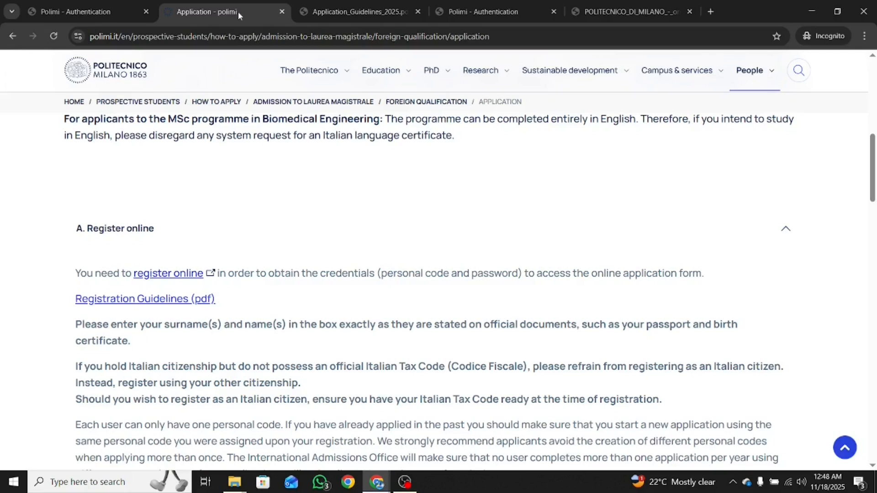
pyautogui.click(484, 15)
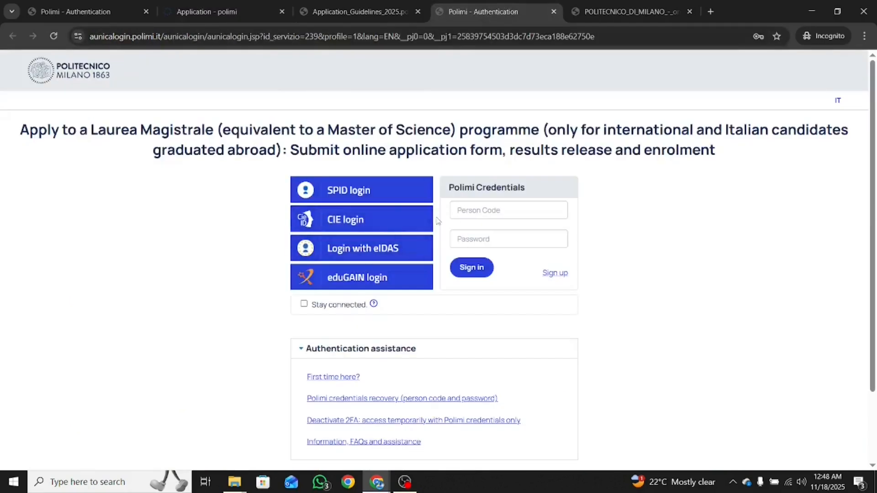
pyautogui.click(608, 13)
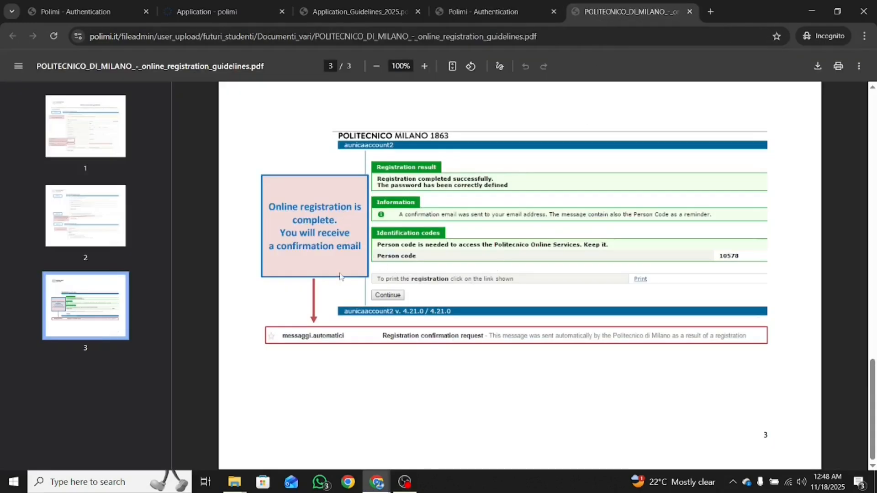
pyautogui.scroll(-1, 418, 333)
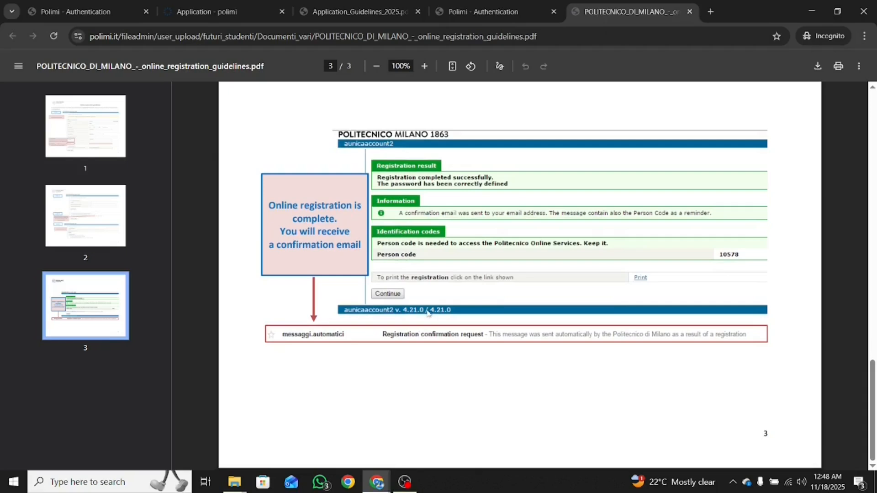
pyautogui.click(491, 12)
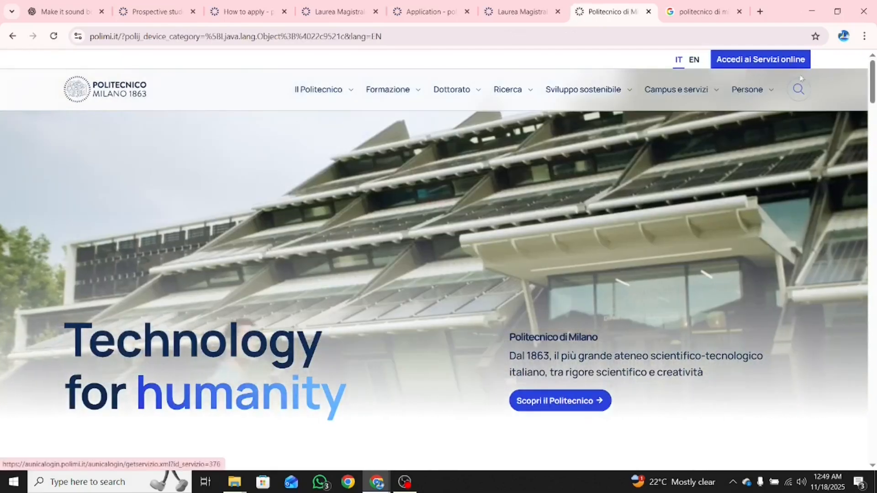
# Step: Open Politecnico di Milano's online services in English and sign in with the saved Polimi credentials
pyautogui.click(694, 61)
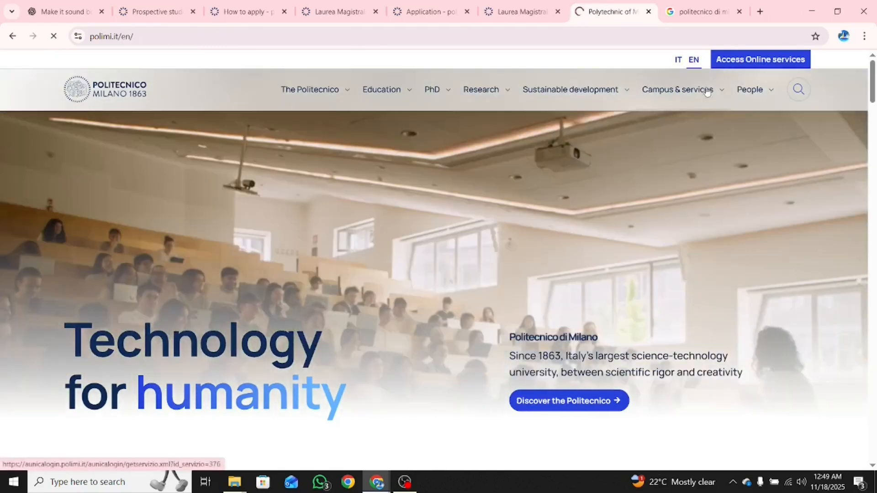
pyautogui.click(752, 65)
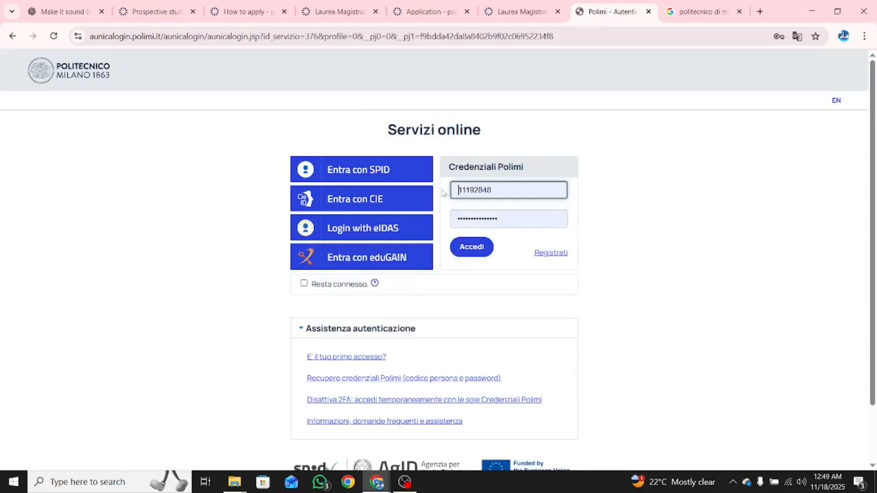
pyautogui.click(836, 106)
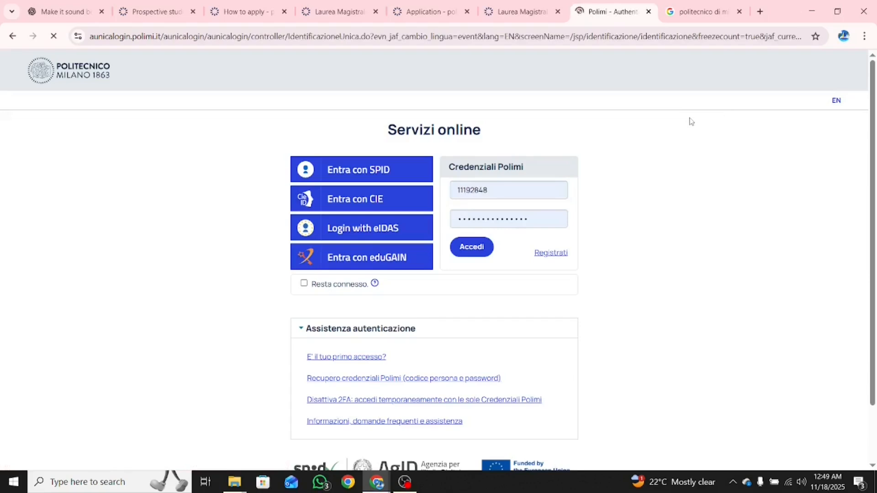
pyautogui.click(471, 249)
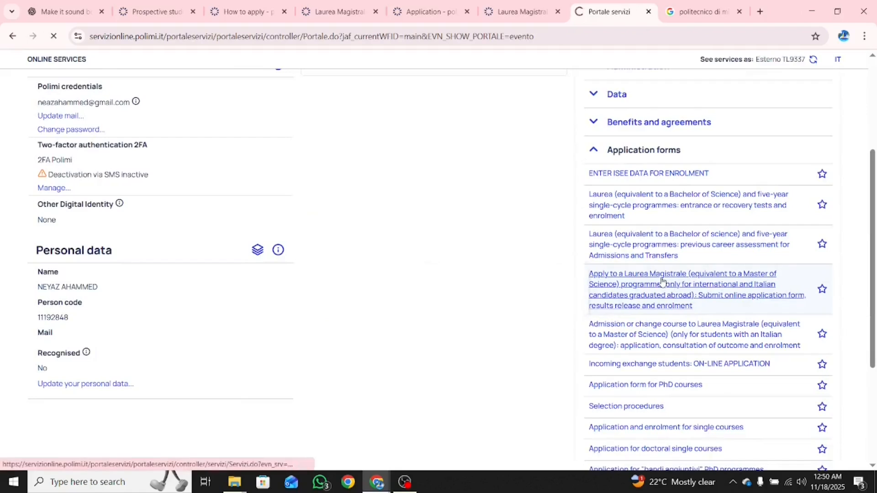
# Step: Start a Laurea Magistrale application for A.Y. 2026 Semester 1 as a candidate graduated abroad and complete the Before you begin acknowledgement
pyautogui.click(662, 280)
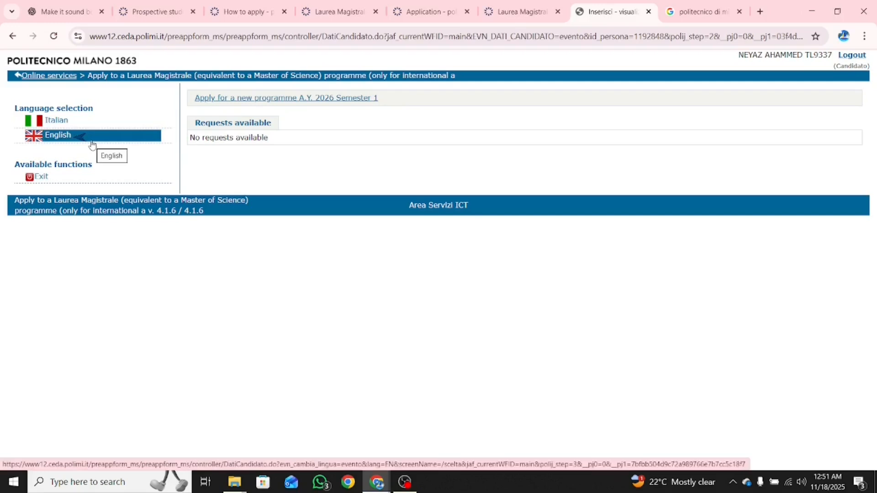
pyautogui.click(268, 99)
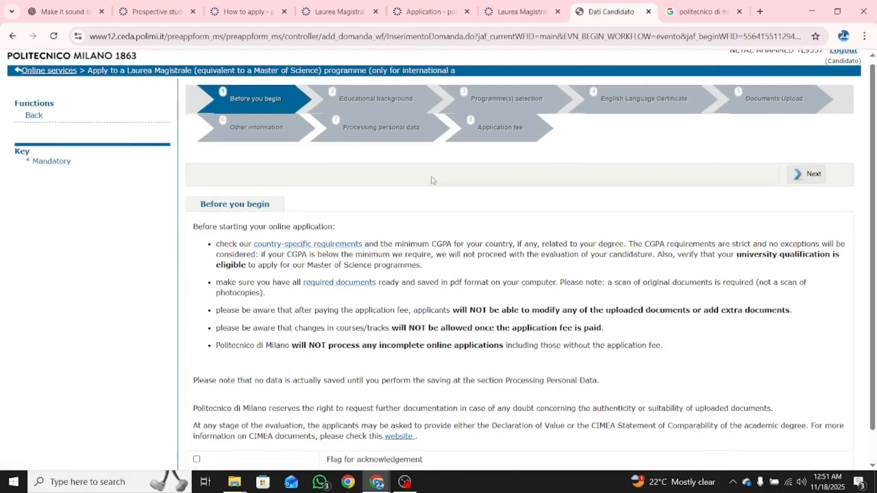
pyautogui.scroll(-1, 432, 176)
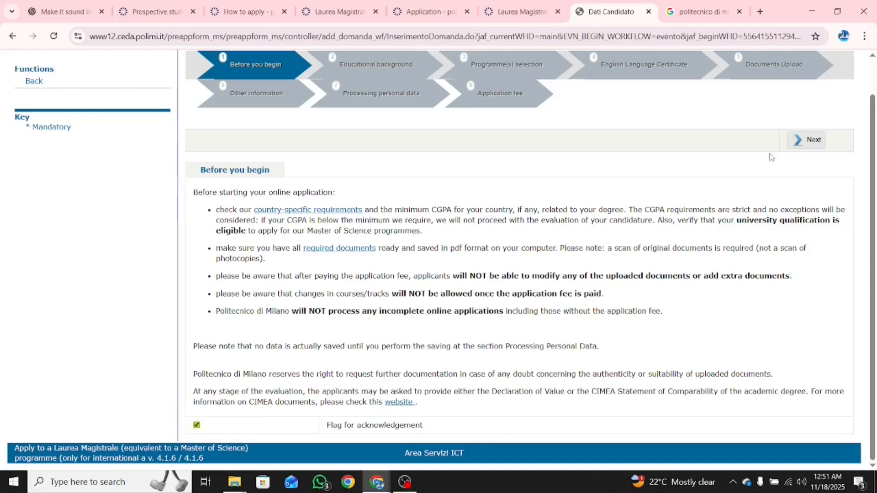
pyautogui.click(811, 141)
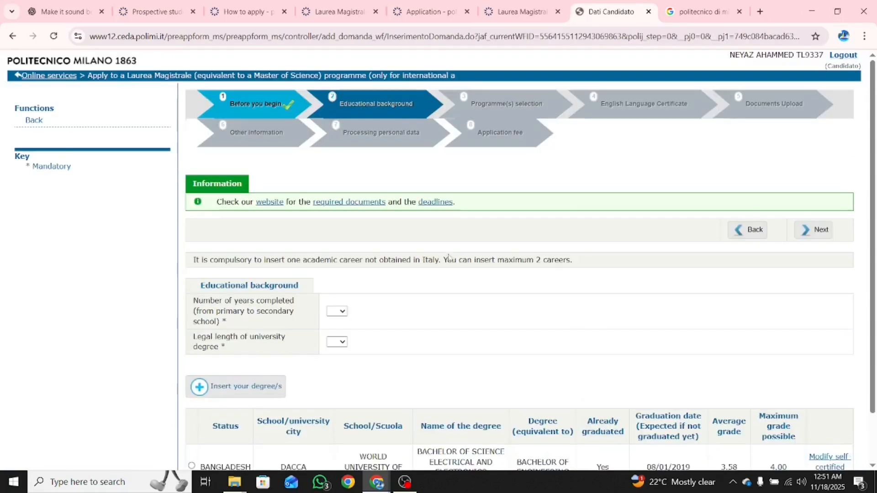
# Step: Complete the educational background with 12 years of schooling, a 4-year university degree and the listed Bangladesh bachelor's degree
pyautogui.scroll(-1, 431, 255)
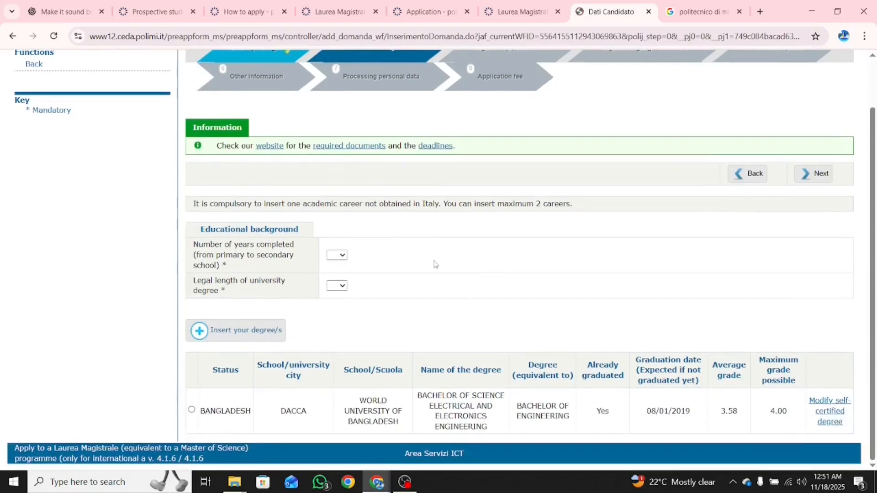
pyautogui.click(338, 255)
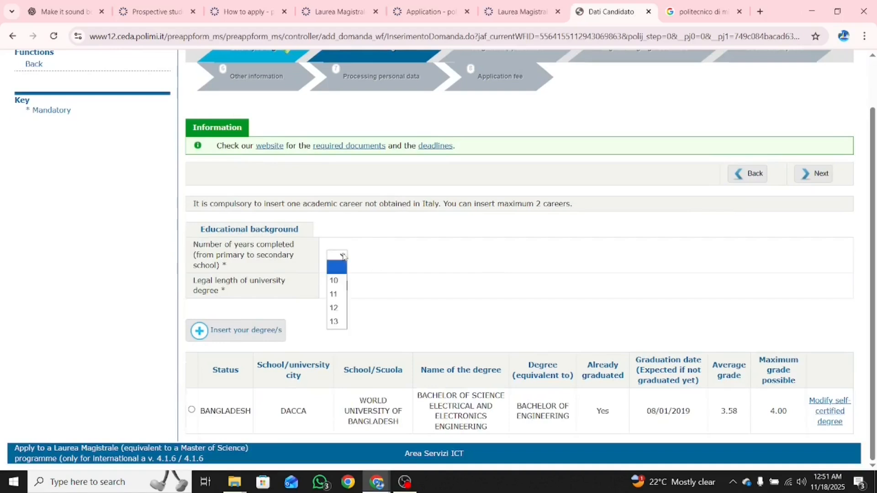
pyautogui.click(341, 309)
pyautogui.click(342, 287)
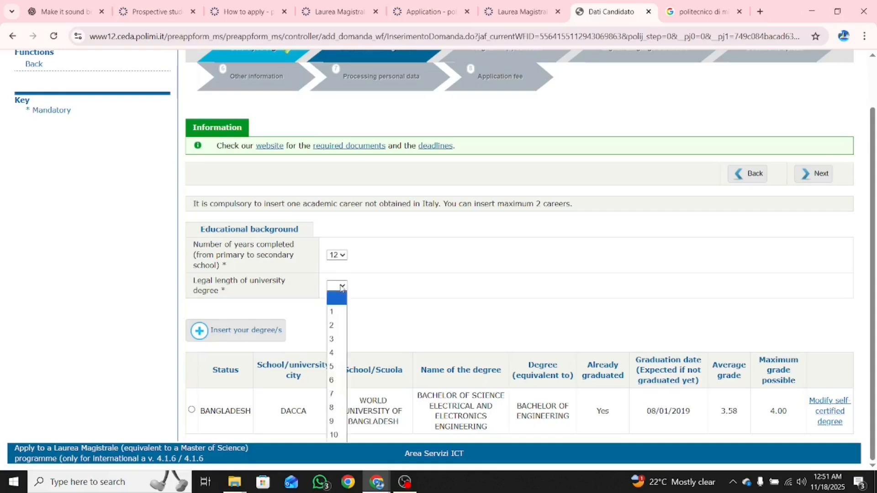
pyautogui.click(338, 355)
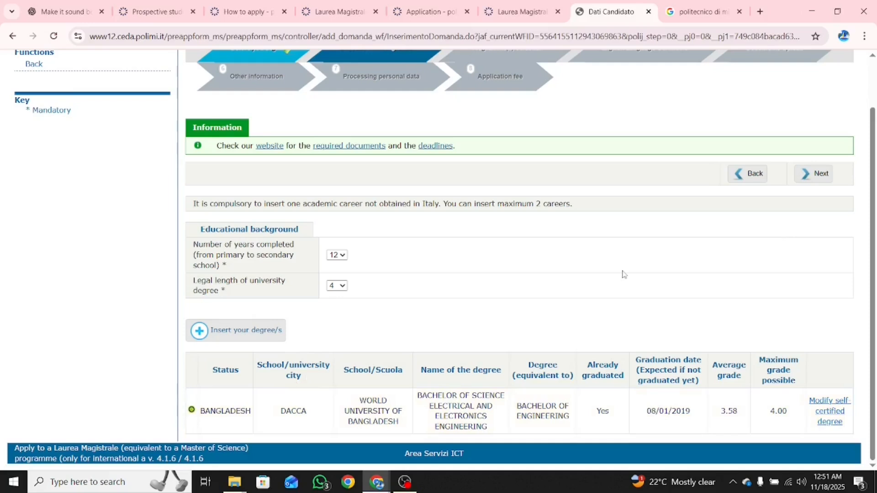
pyautogui.click(814, 174)
# Step: Add the English-taught Automation and Control Engineering programme at Milano Leonardo as the first choice under the Engineering study area
pyautogui.click(455, 379)
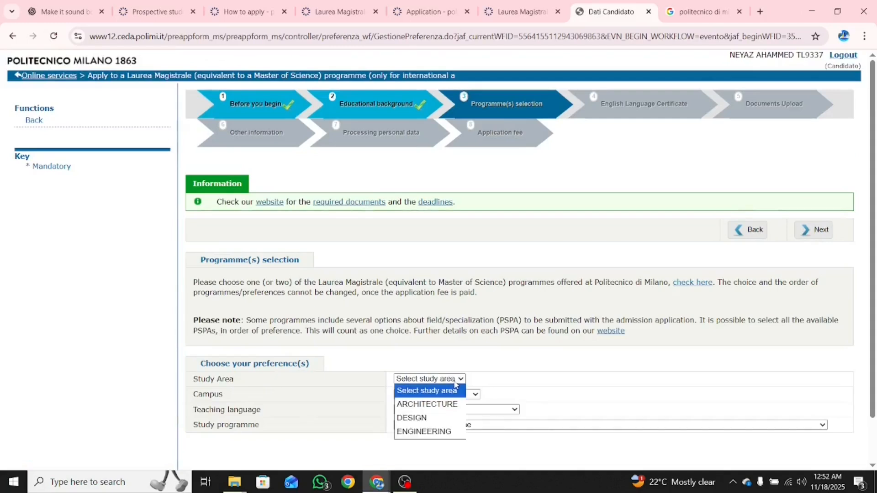
pyautogui.click(440, 432)
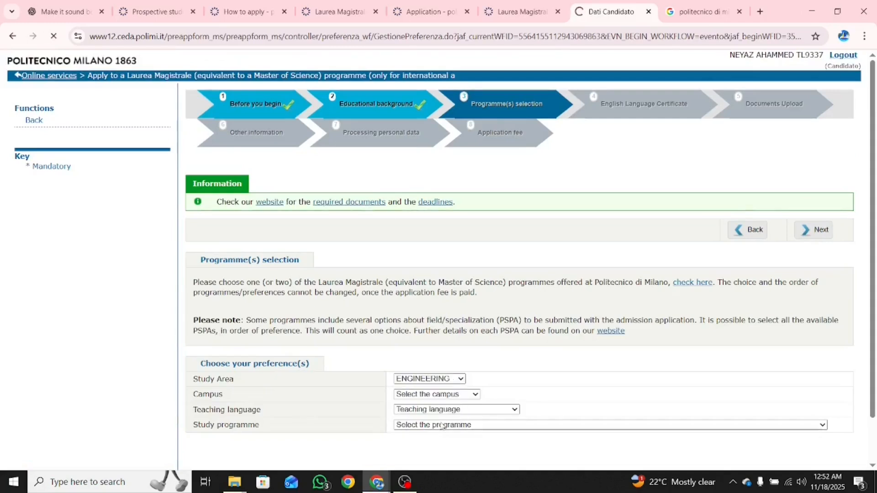
pyautogui.click(473, 427)
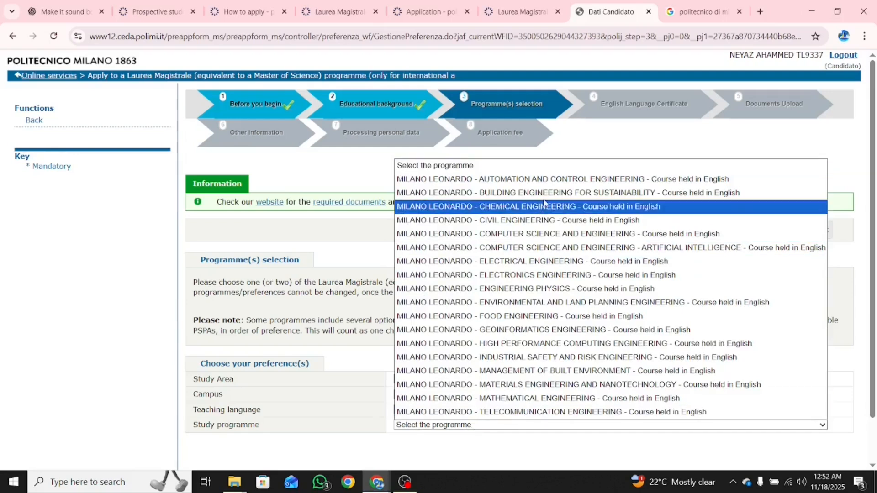
pyautogui.click(556, 184)
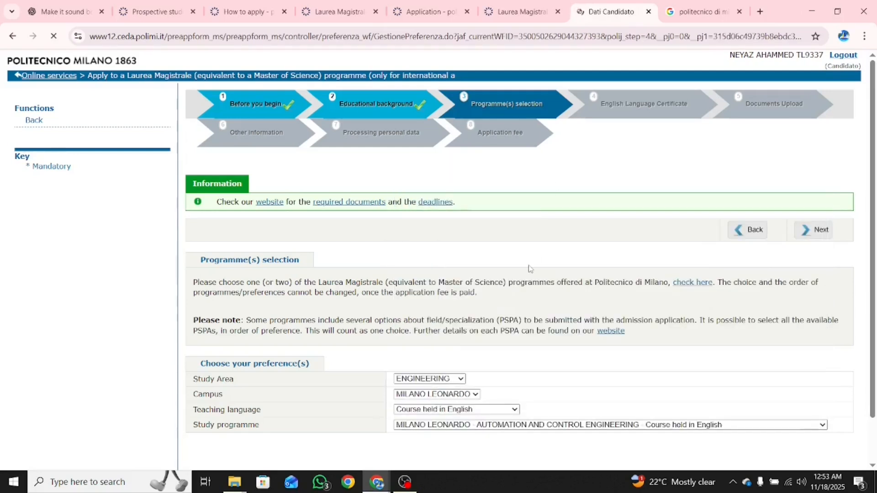
pyautogui.scroll(-2, 479, 378)
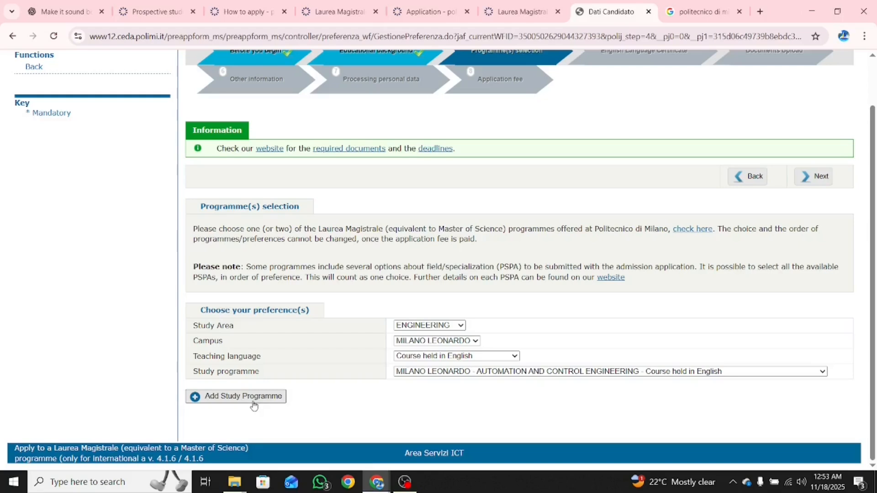
pyautogui.click(820, 374)
pyautogui.click(820, 374)
pyautogui.click(234, 397)
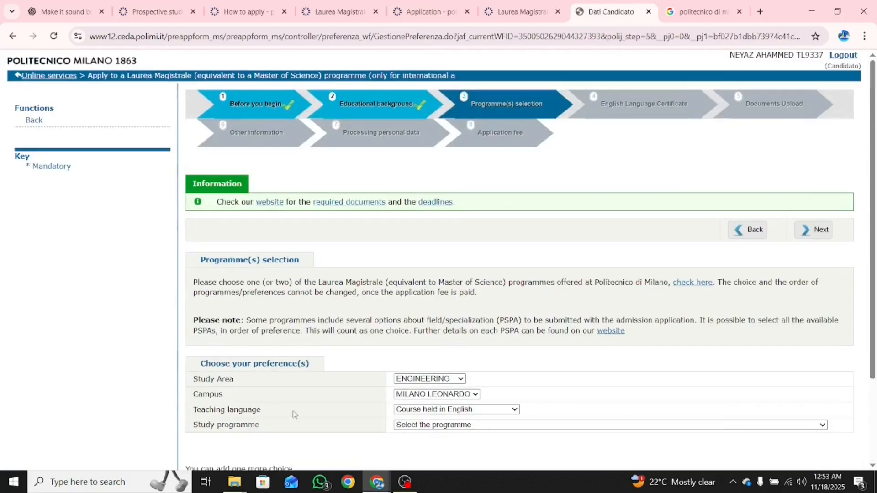
# Step: Add the English-taught Industrial Safety and Risk Engineering programme at Milano Leonardo as the second choice
pyautogui.scroll(-3, 311, 420)
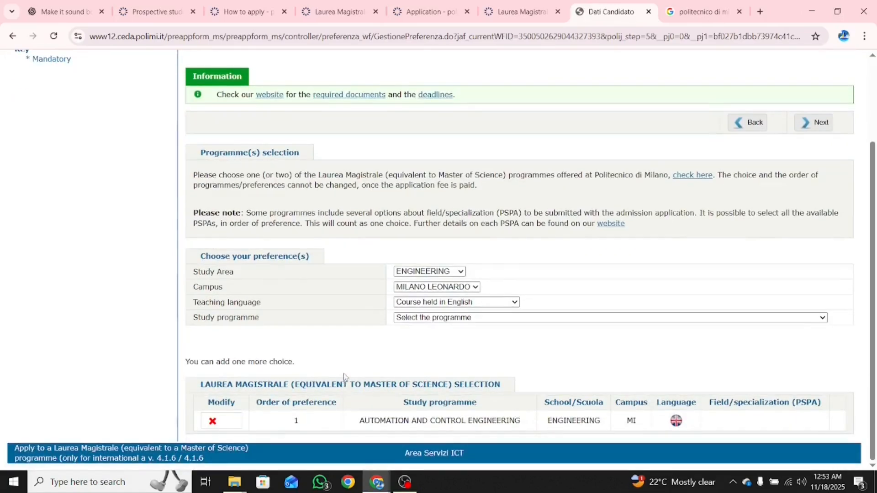
pyautogui.click(495, 317)
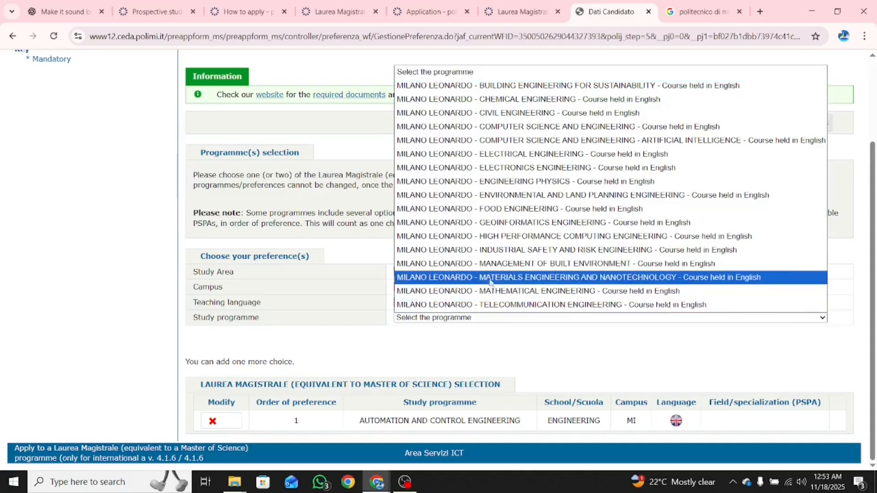
pyautogui.click(530, 250)
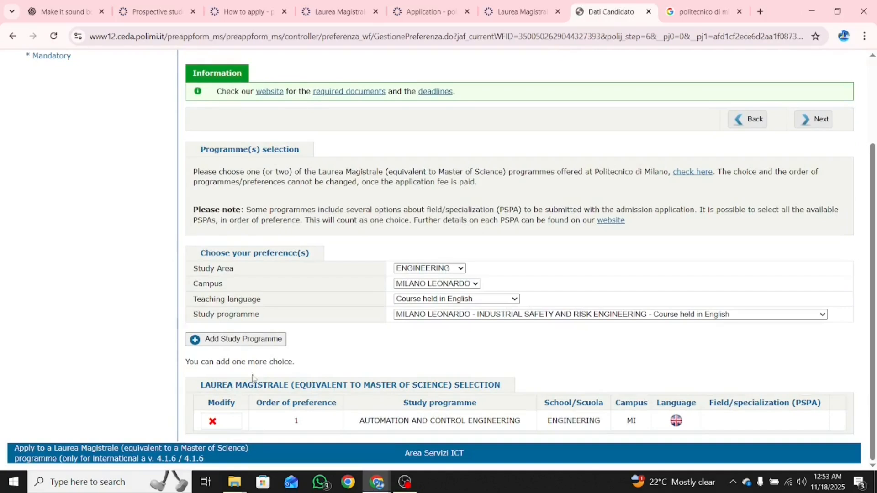
pyautogui.click(255, 344)
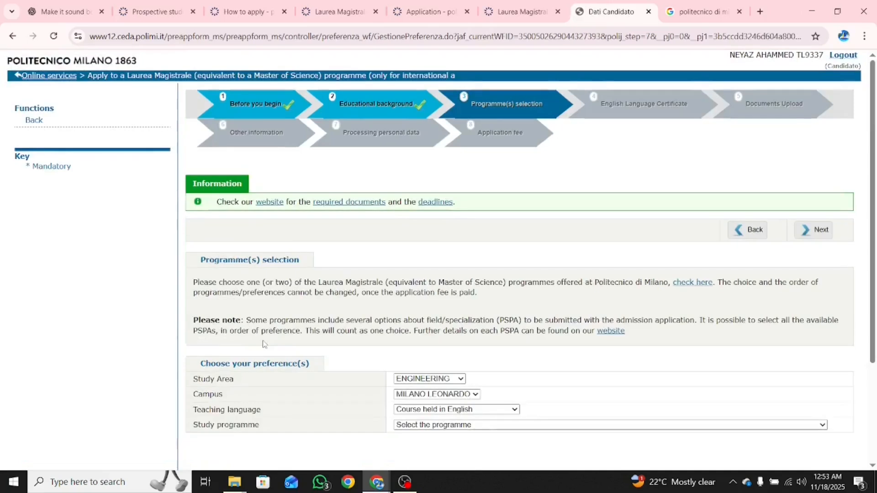
pyautogui.scroll(-3, 263, 344)
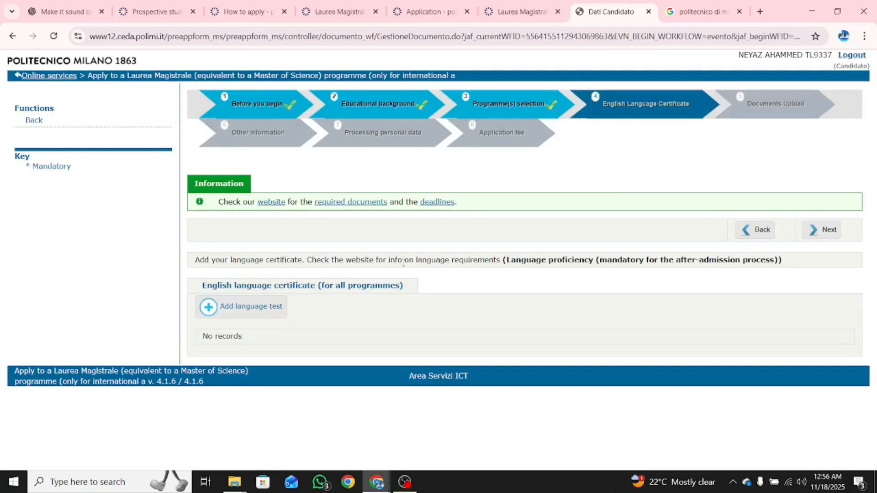
# Step: Add the English language entry 00Z863, student with a previous university degree taught in English, and review the Documents Upload list
pyautogui.click(247, 314)
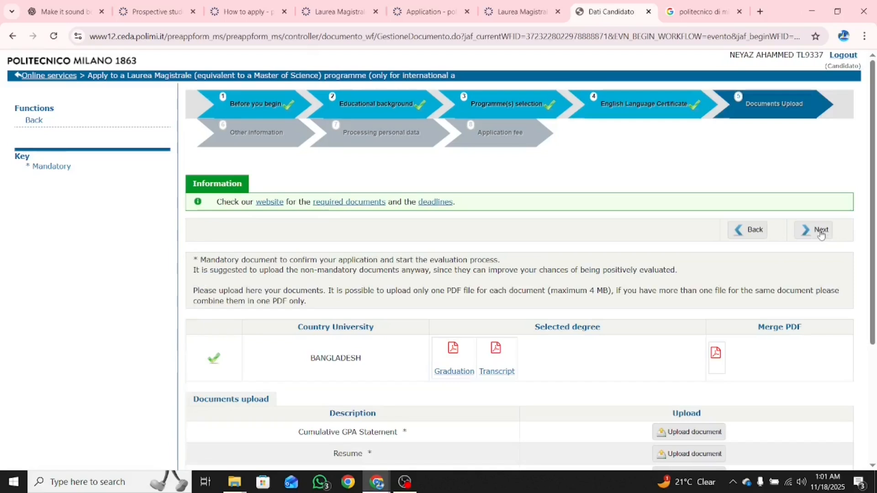
pyautogui.scroll(-2, 745, 349)
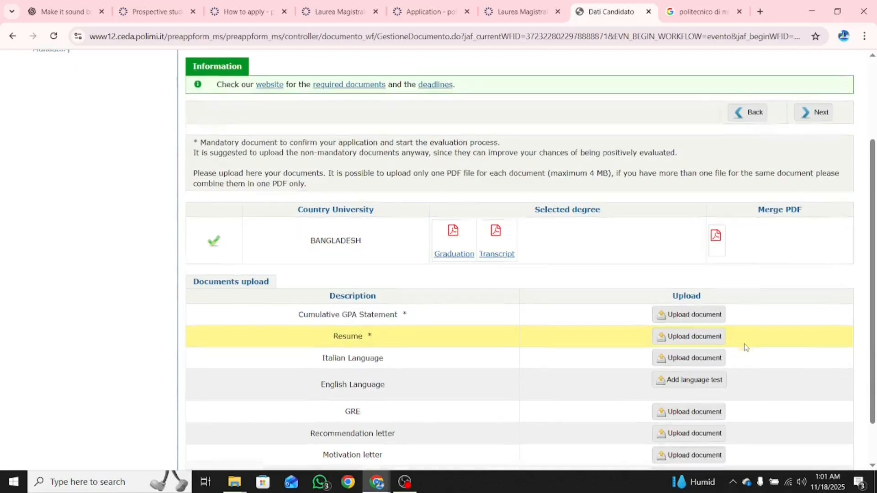
pyautogui.scroll(-1, 745, 347)
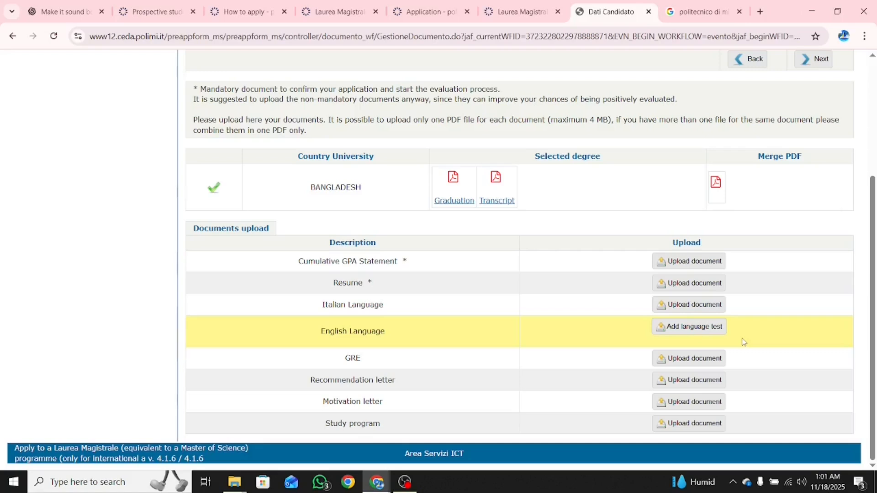
pyautogui.click(700, 331)
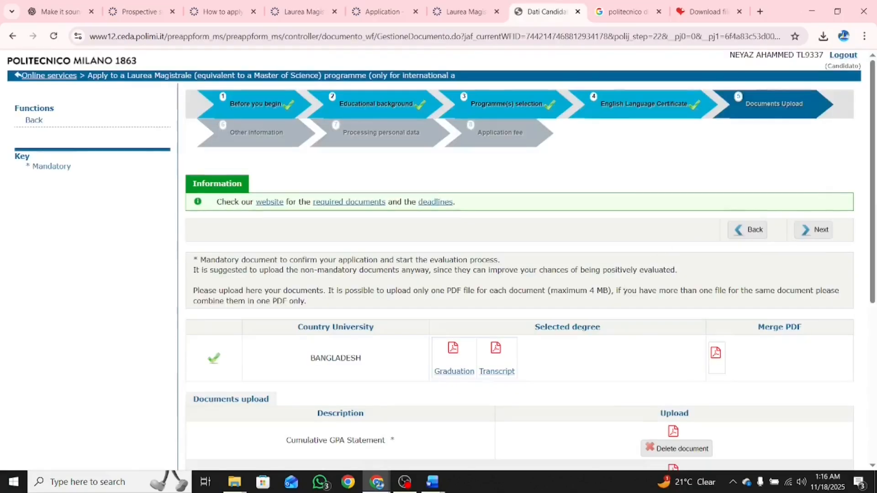
pyautogui.scroll(-5, 628, 298)
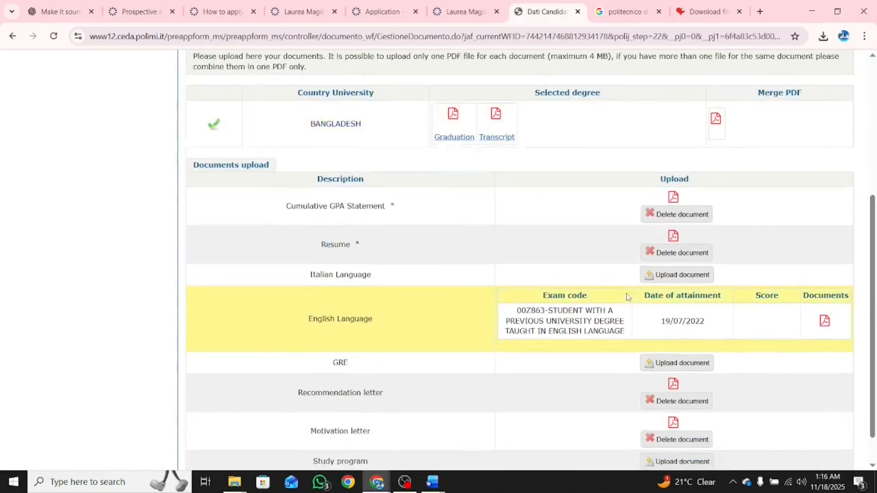
# Step: Review the rest of the uploaded documents list and continue to the Other information section
pyautogui.scroll(-1, 628, 298)
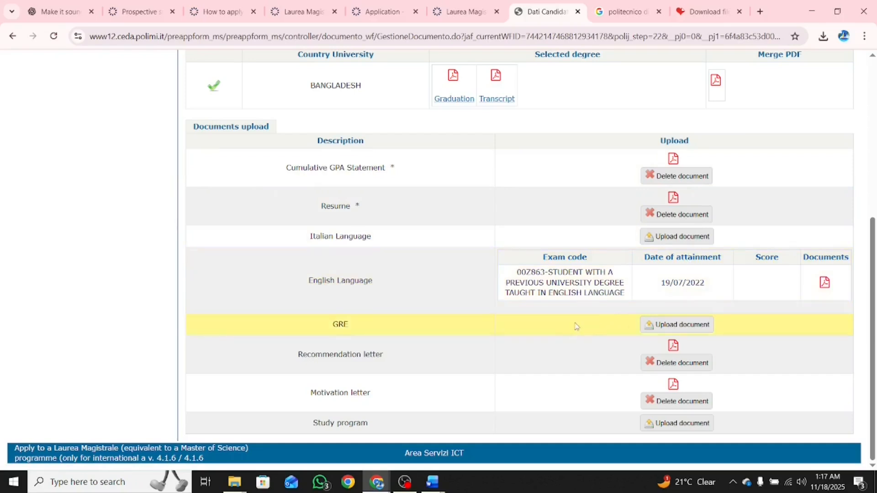
pyautogui.scroll(5, 576, 326)
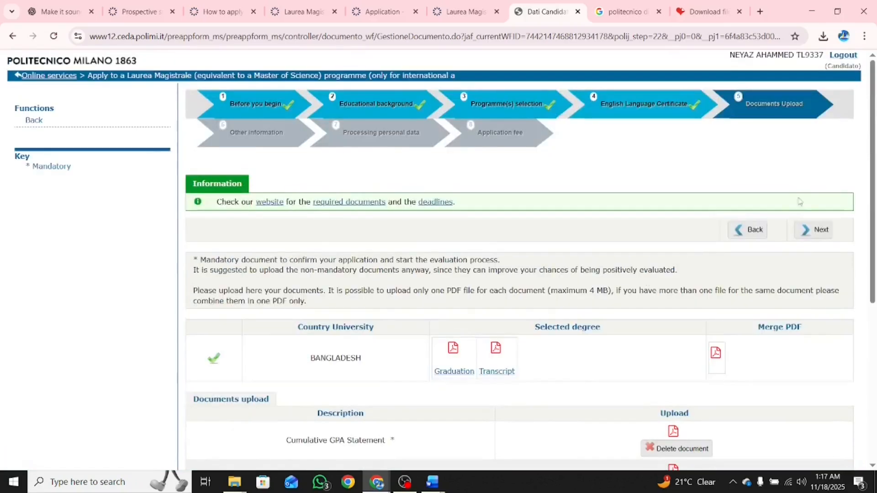
pyautogui.click(815, 233)
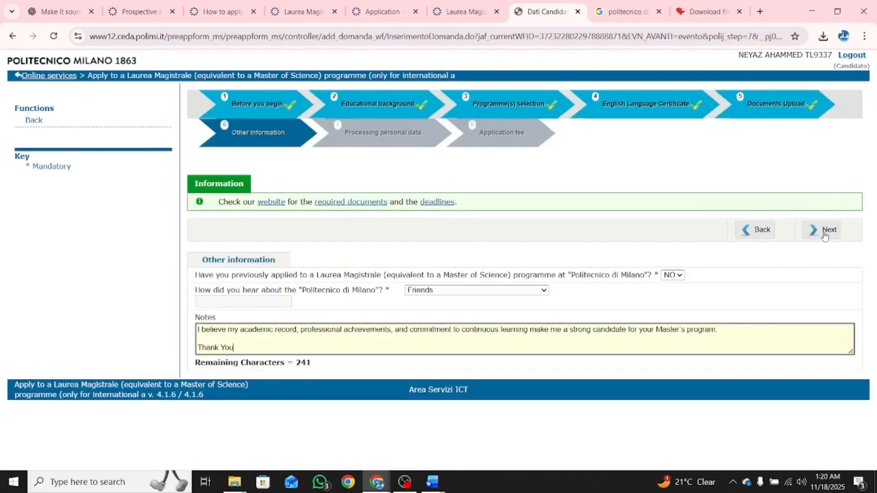
# Step: Submit the Other information section, declare YES to having read the privacy policy, and save the application form
pyautogui.click(825, 234)
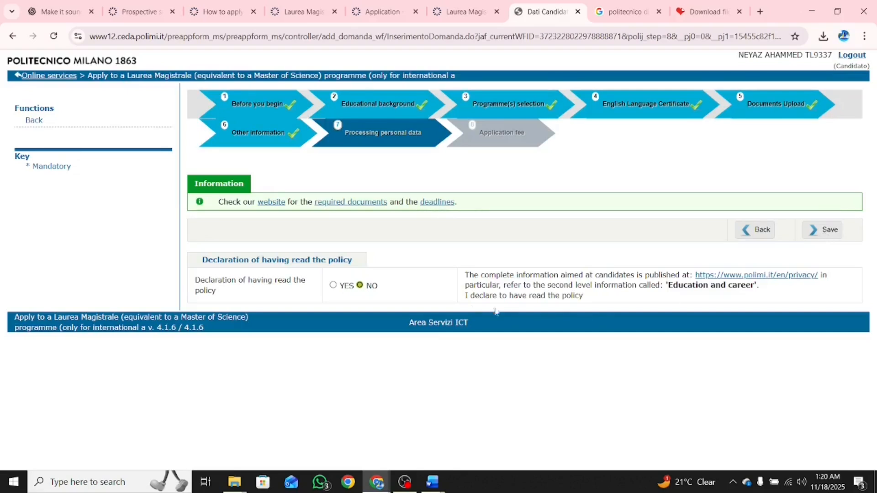
pyautogui.click(334, 287)
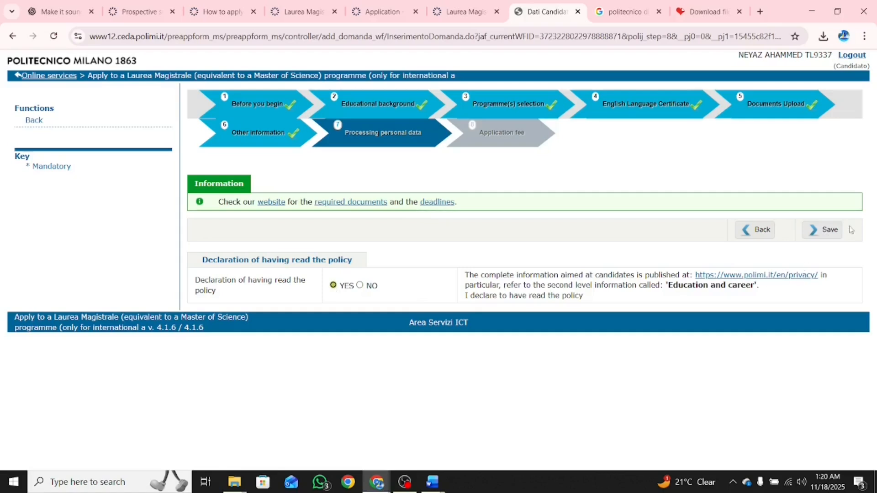
pyautogui.click(831, 233)
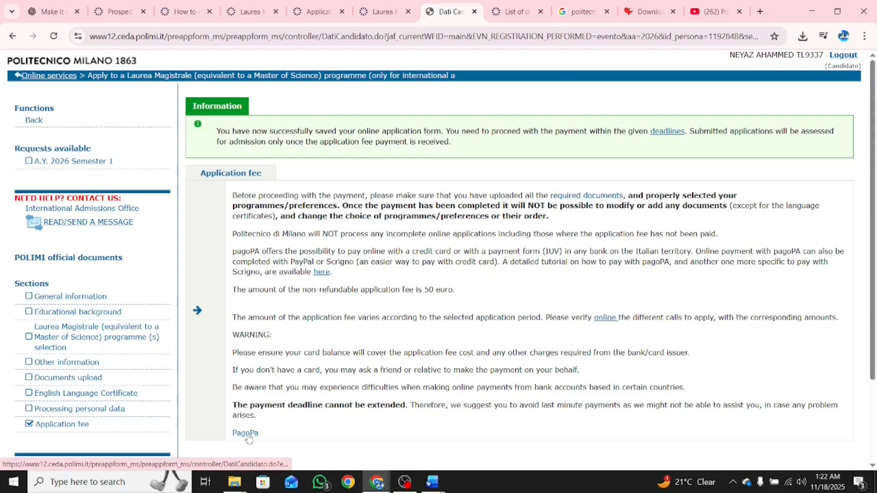
# Step: Open the application fee payment with PagoPa through the National PagoPA system and translate the payment page into English
pyautogui.click(248, 436)
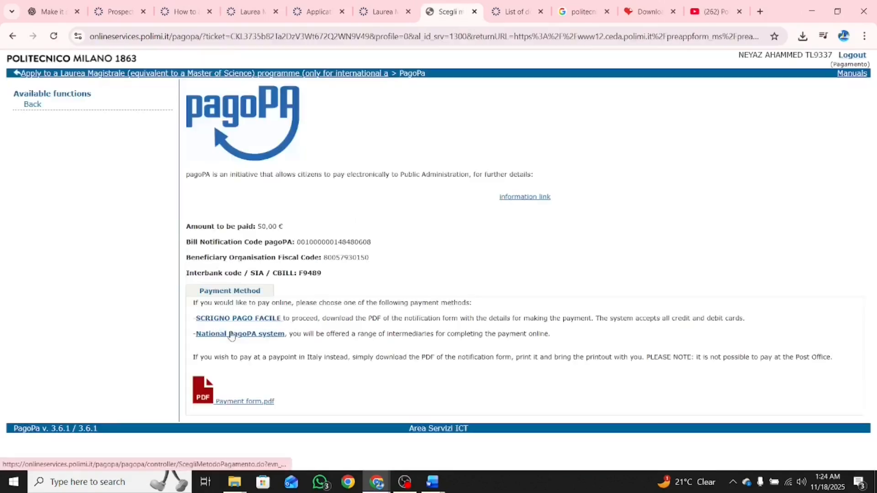
pyautogui.click(235, 337)
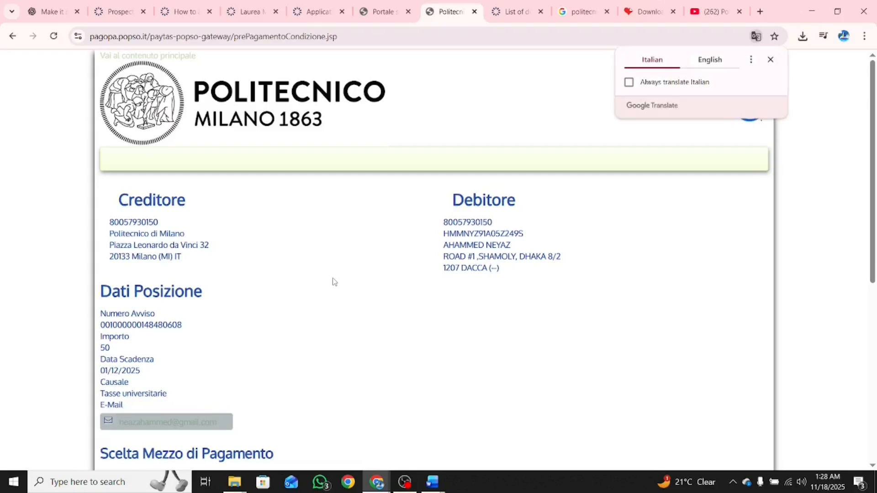
pyautogui.scroll(-2, 334, 282)
pyautogui.click(705, 63)
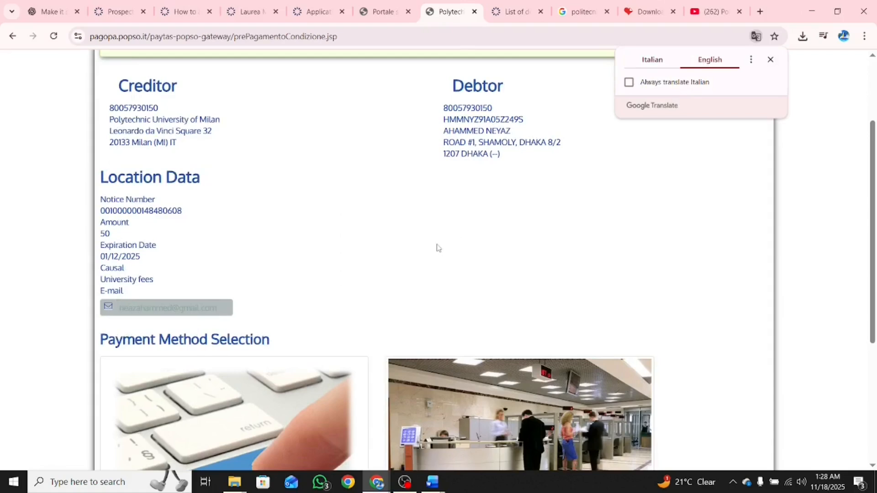
# Step: Choose Pay Online as the payment method for the application fee
pyautogui.scroll(-3, 439, 247)
pyautogui.scroll(-1, 450, 262)
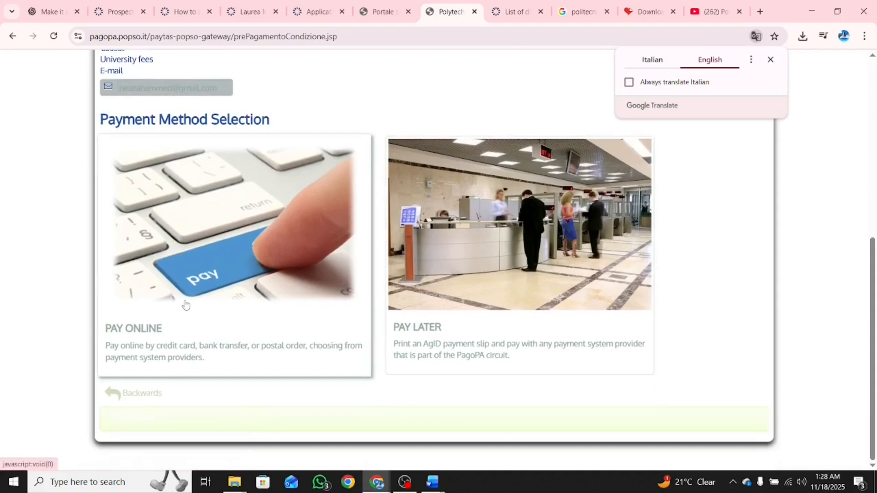
pyautogui.click(211, 254)
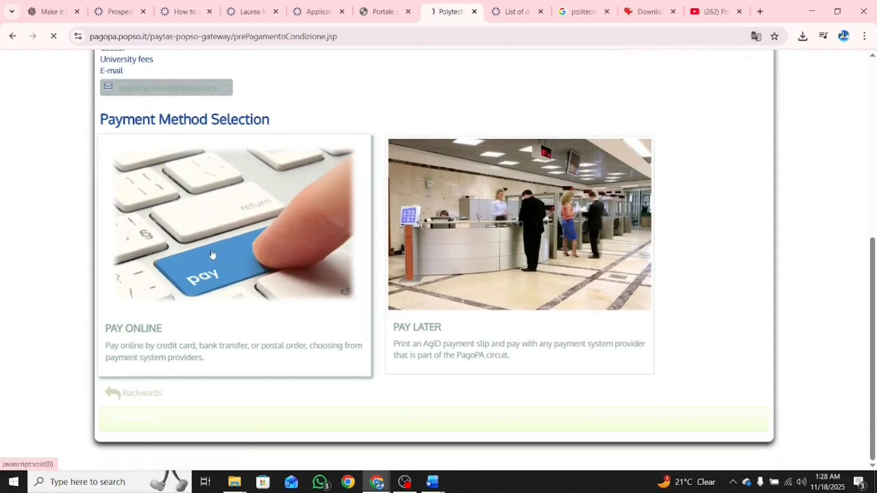